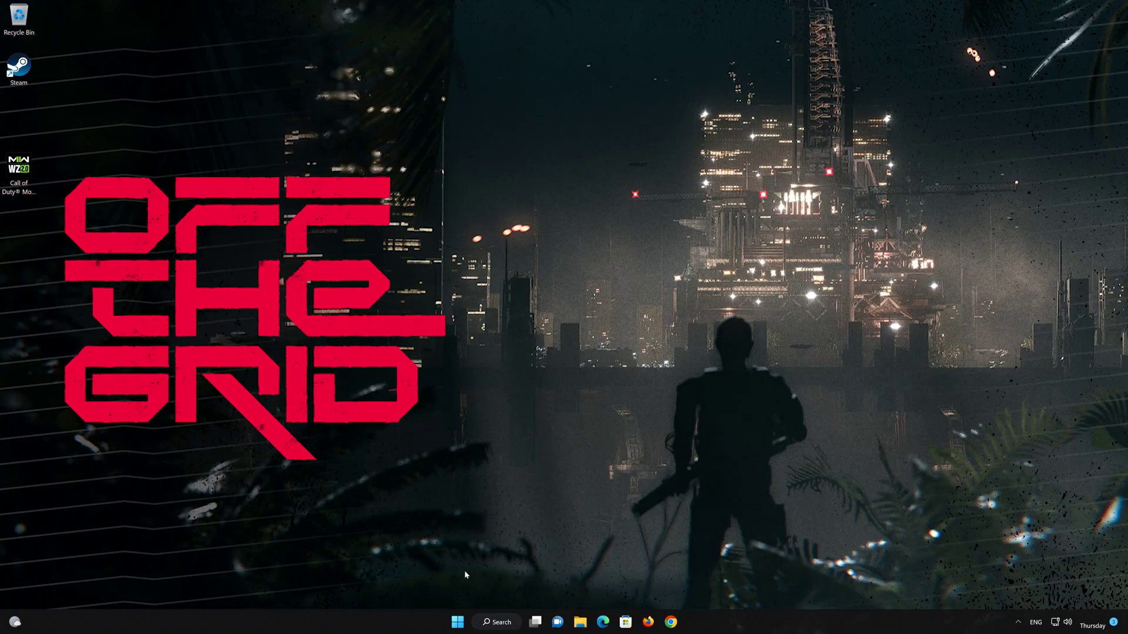
- Search the Start menu for 'control panel' and launch Control Panel from Best match
{"action": "left_click", "coordinate": [458, 622]}
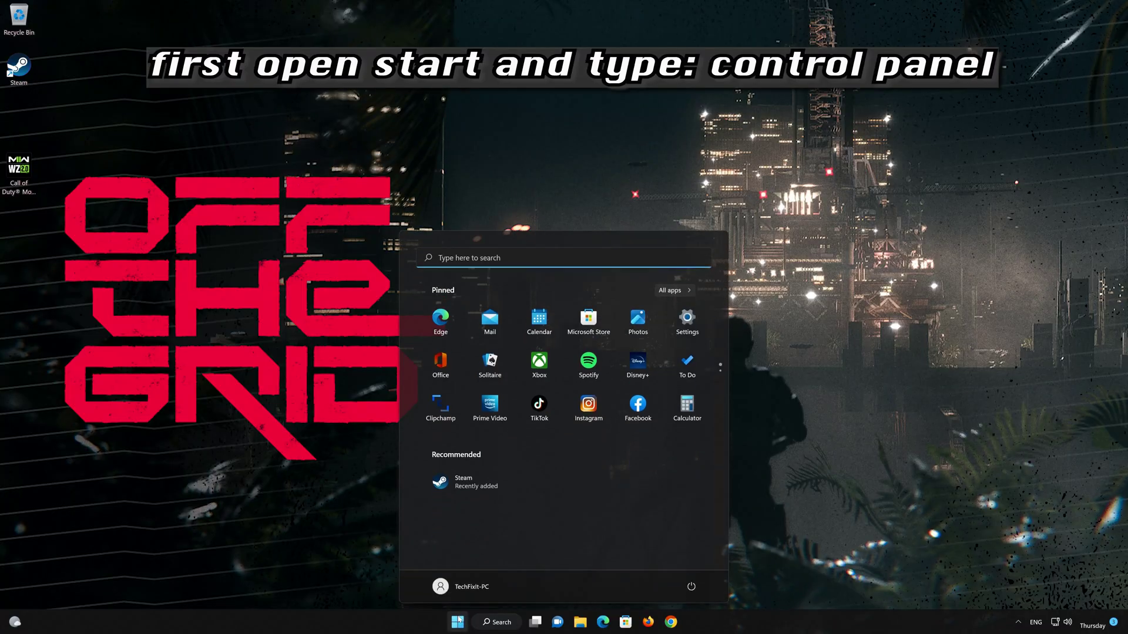
{"action": "type", "text": "control panel"}
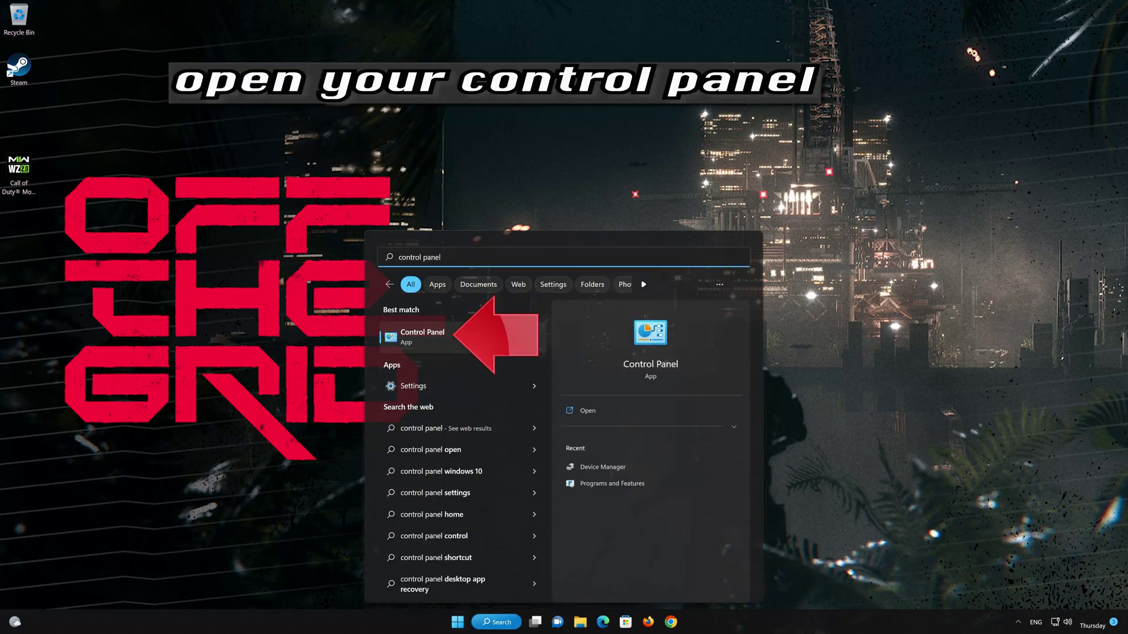
{"action": "left_click", "coordinate": [454, 339]}
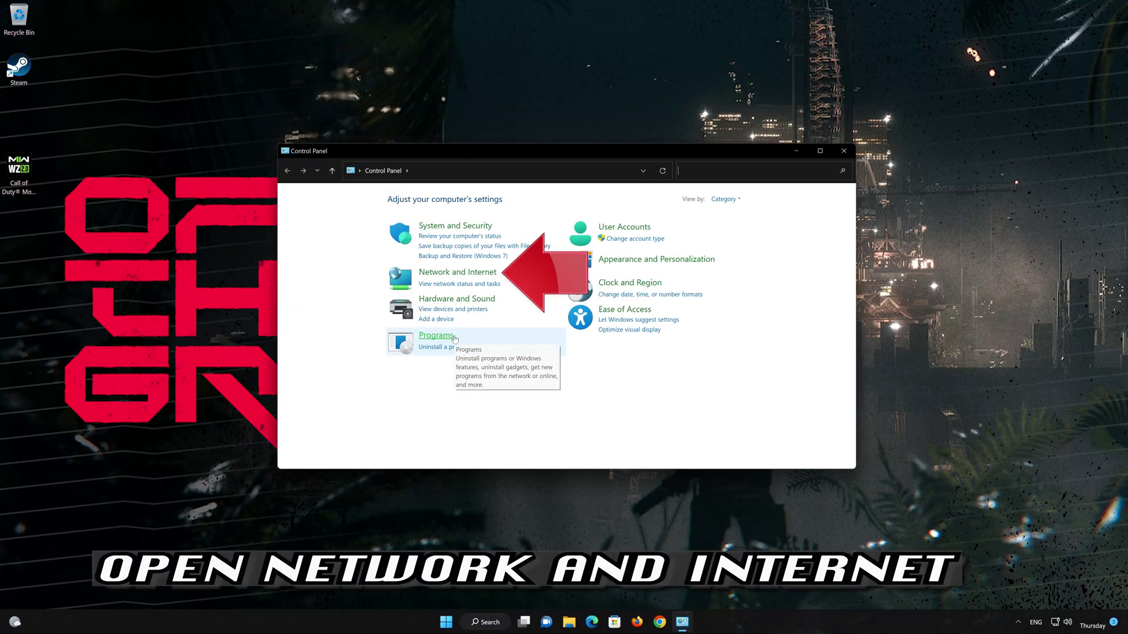
- Go through Network and Internet to Network and Sharing Center and open the Ethernet0 status
{"action": "left_click", "coordinate": [463, 273]}
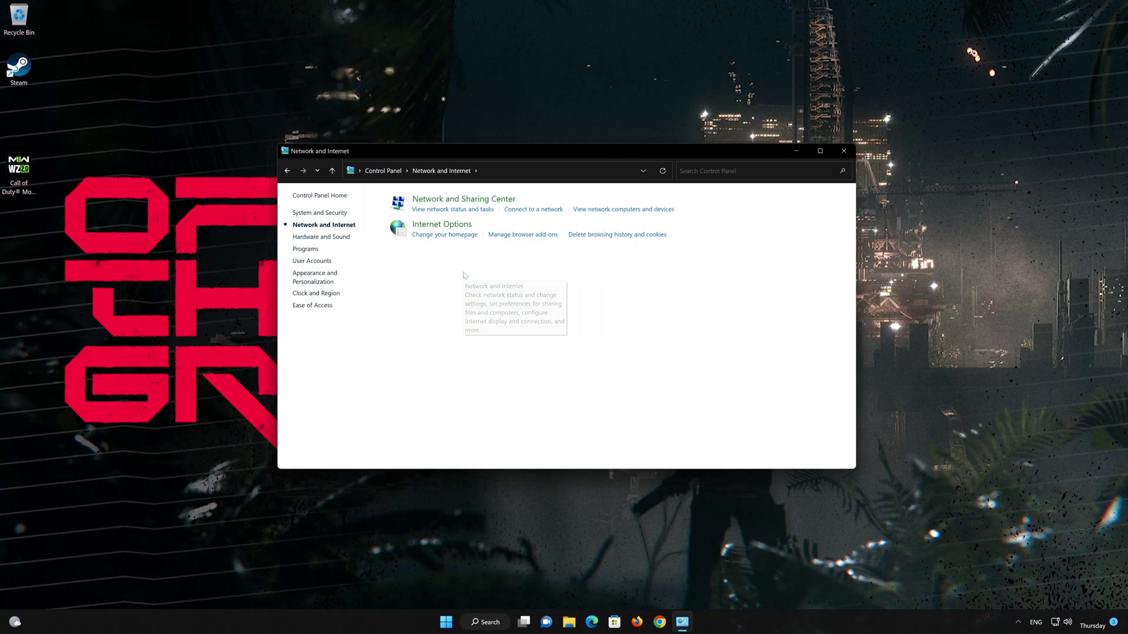
{"action": "left_click", "coordinate": [476, 203]}
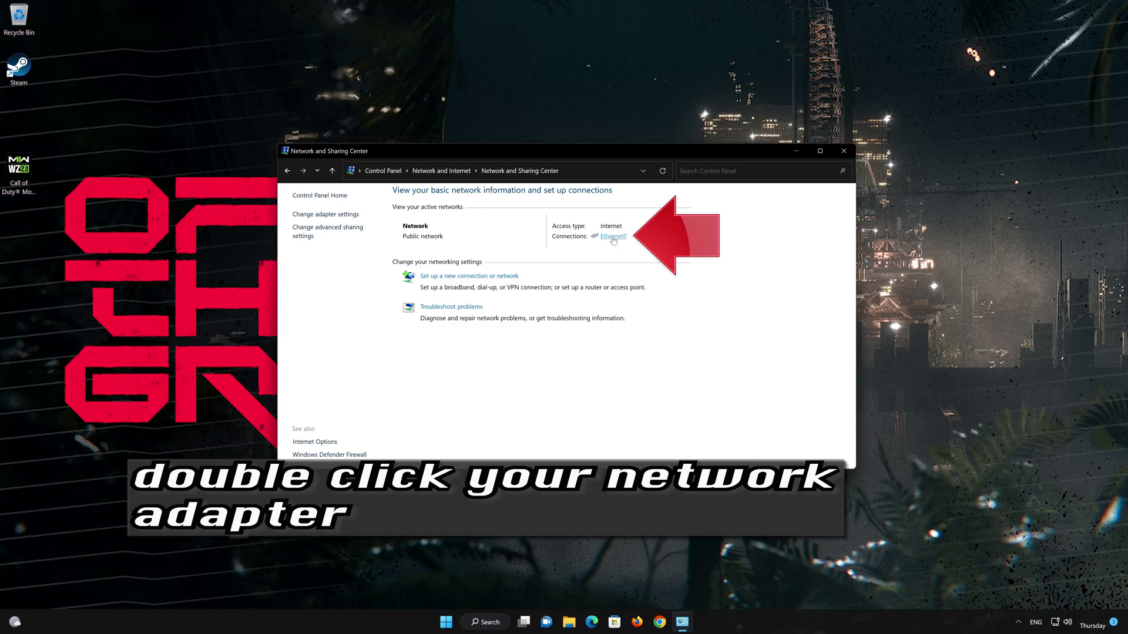
{"action": "left_click", "coordinate": [613, 237]}
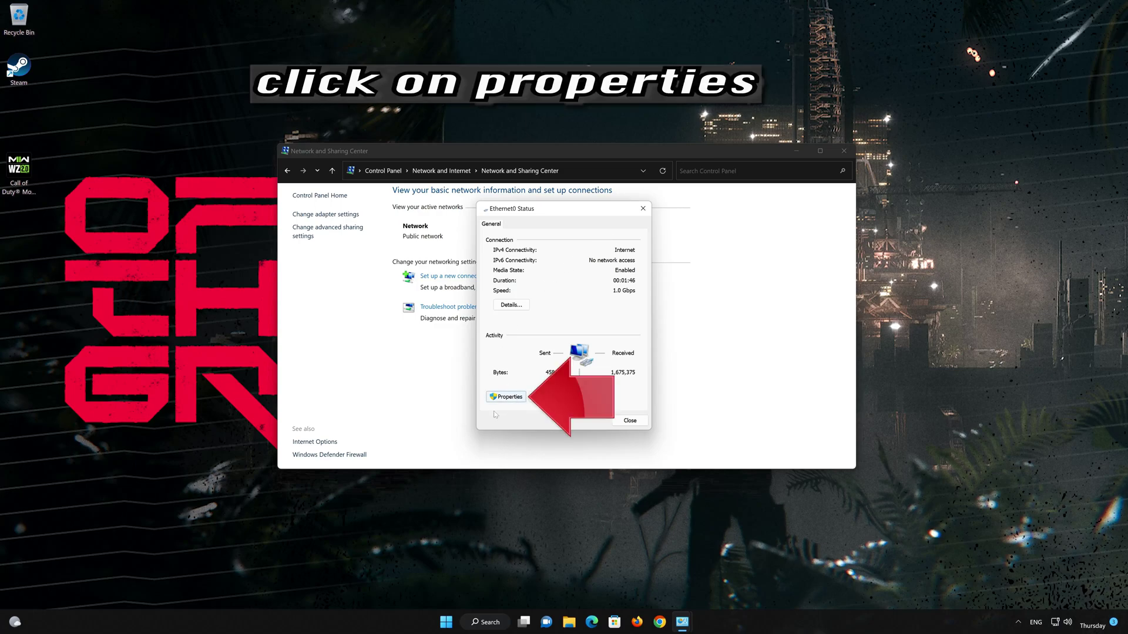
- Open Ethernet0 Properties and bring up the Internet Protocol Version 4 (TCP/IPv4) properties
{"action": "left_click", "coordinate": [509, 397]}
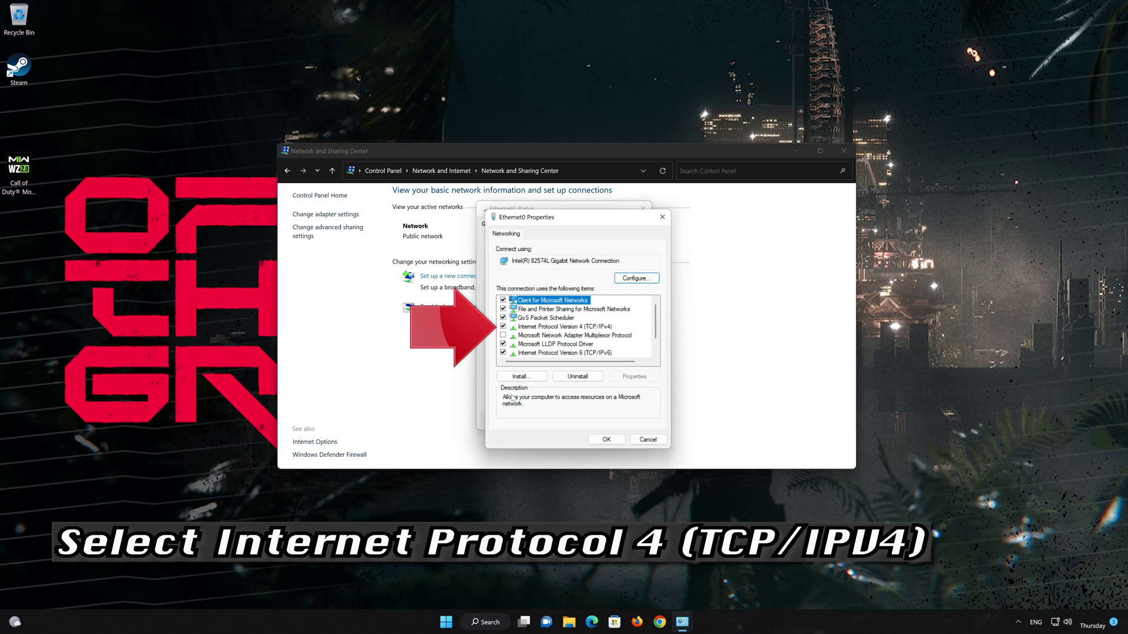
{"action": "left_click", "coordinate": [504, 330]}
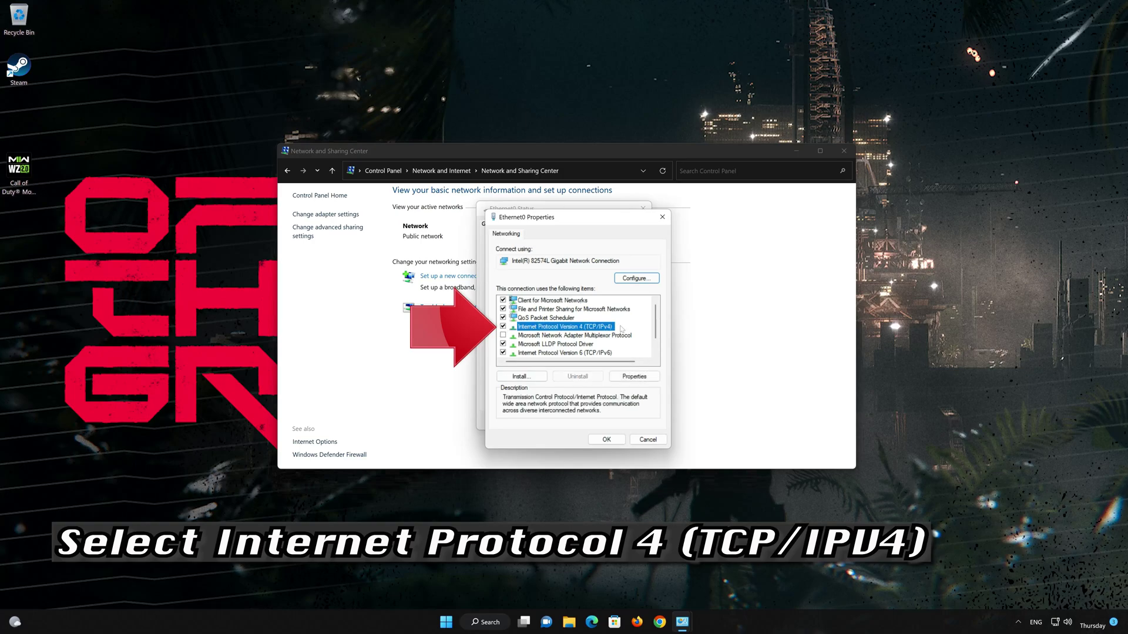
{"action": "left_click", "coordinate": [627, 379]}
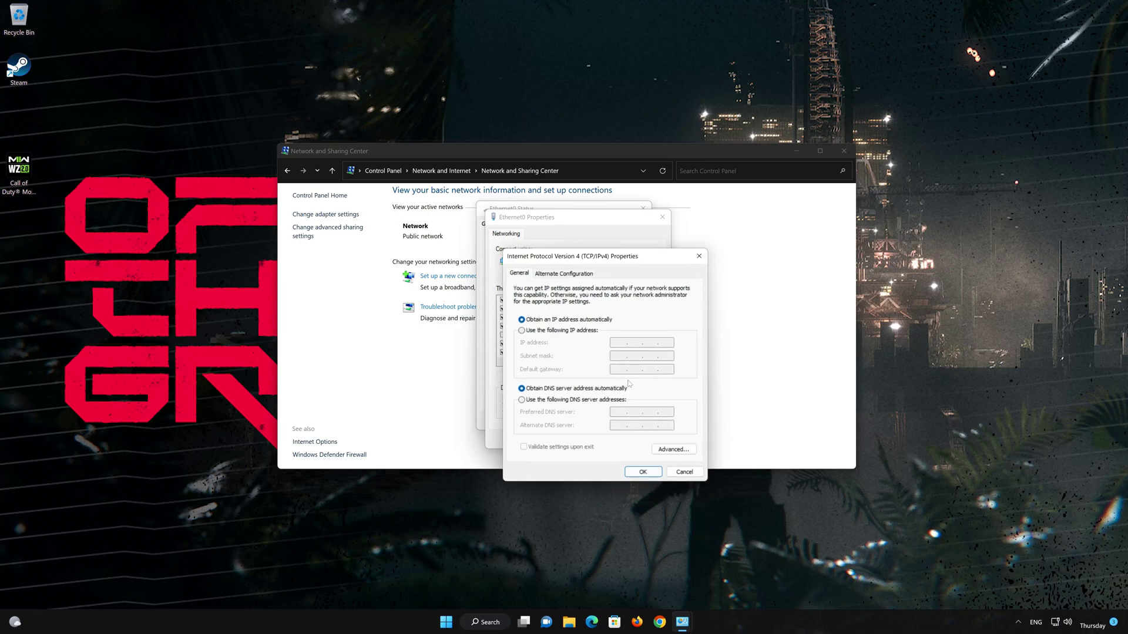
- Use manual DNS servers with Preferred 8.8.8.8 and Alternate 8.8.4.4
{"action": "left_click", "coordinate": [521, 400]}
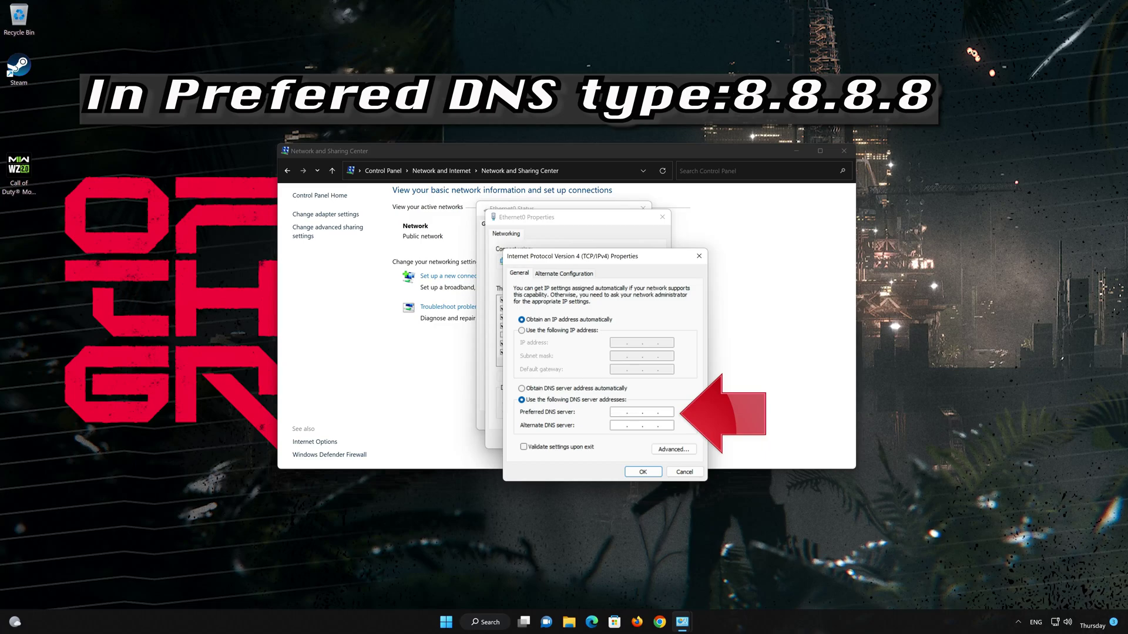
{"action": "type", "text": "8.8.8.8"}
{"action": "left_click", "coordinate": [619, 425]}
{"action": "type", "text": "8"}
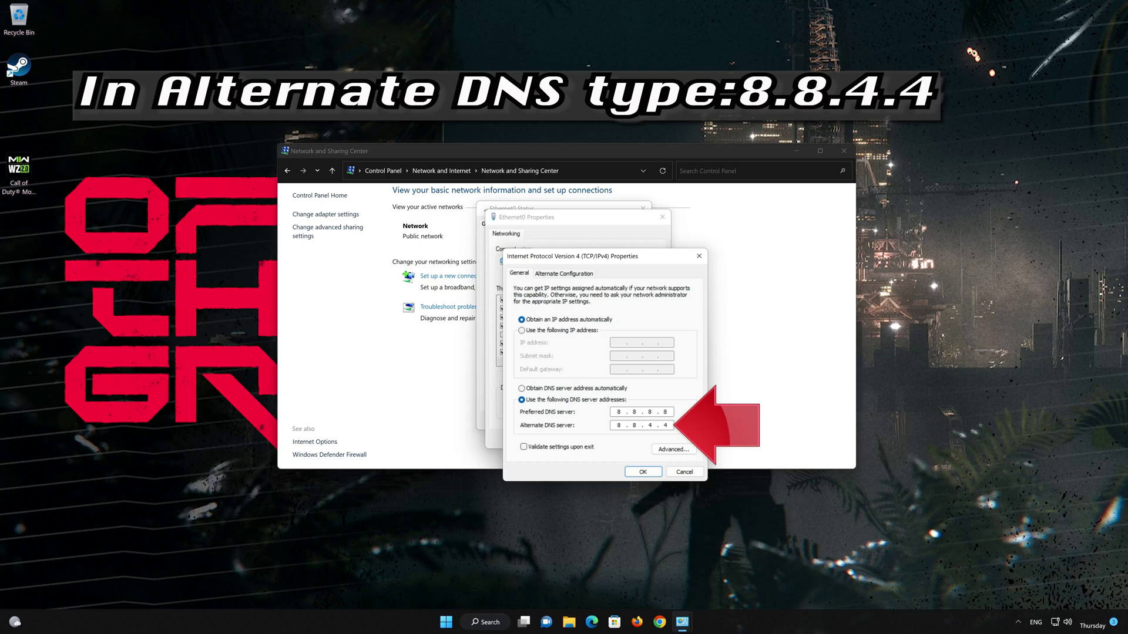
- Confirm the IPv4 DNS settings and close the Ethernet0 Properties and Status dialogs
{"action": "left_click", "coordinate": [645, 471]}
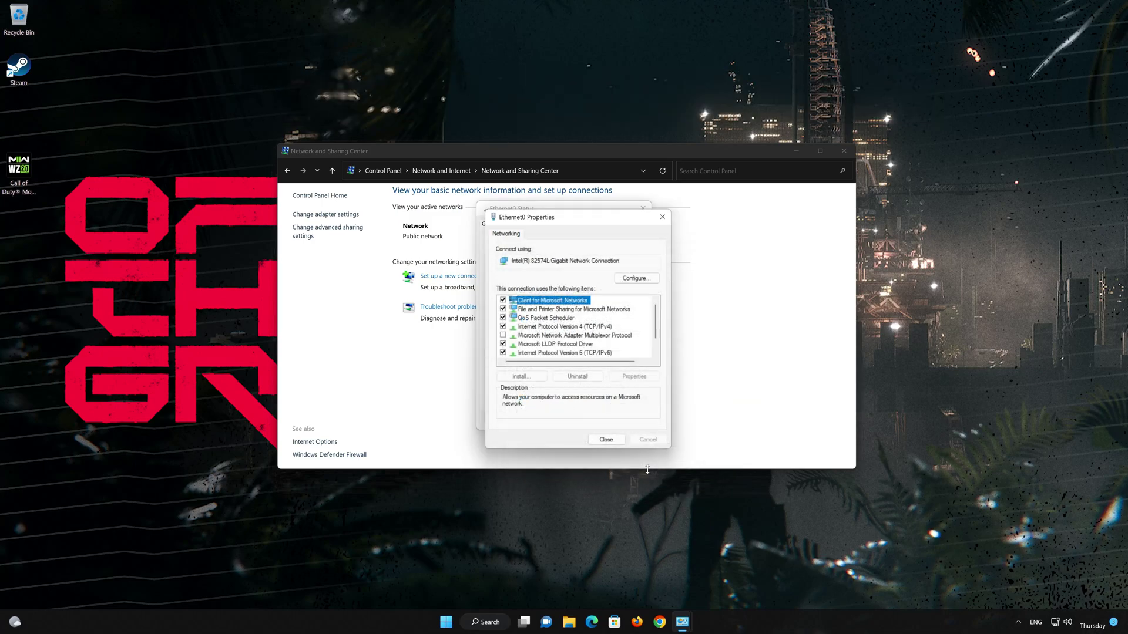
{"action": "left_click", "coordinate": [610, 441]}
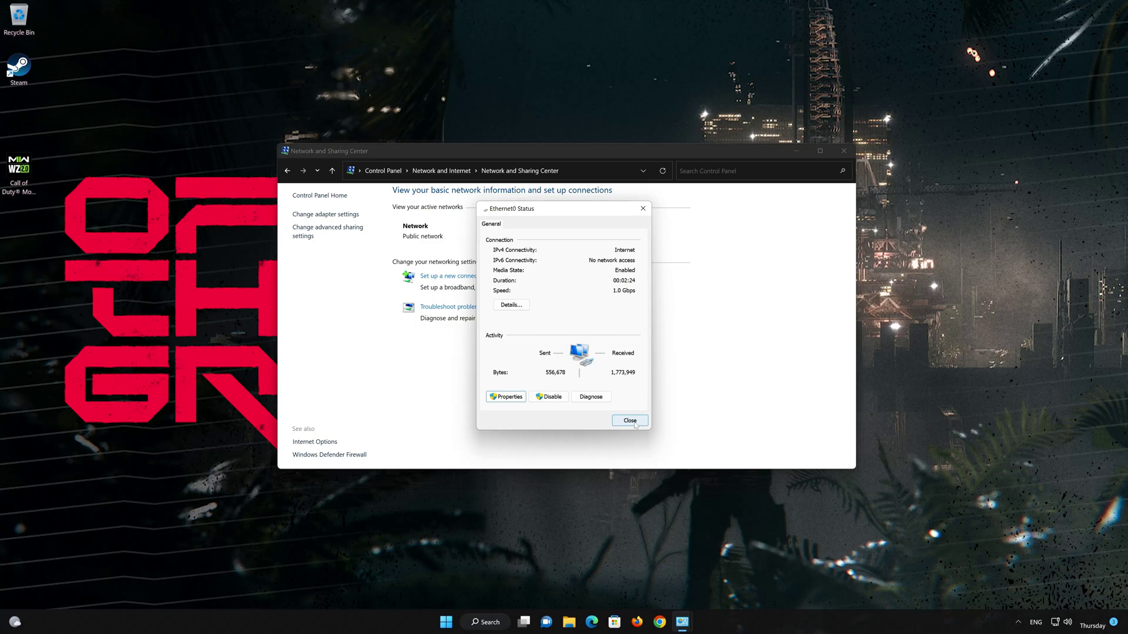
{"action": "left_click", "coordinate": [630, 421]}
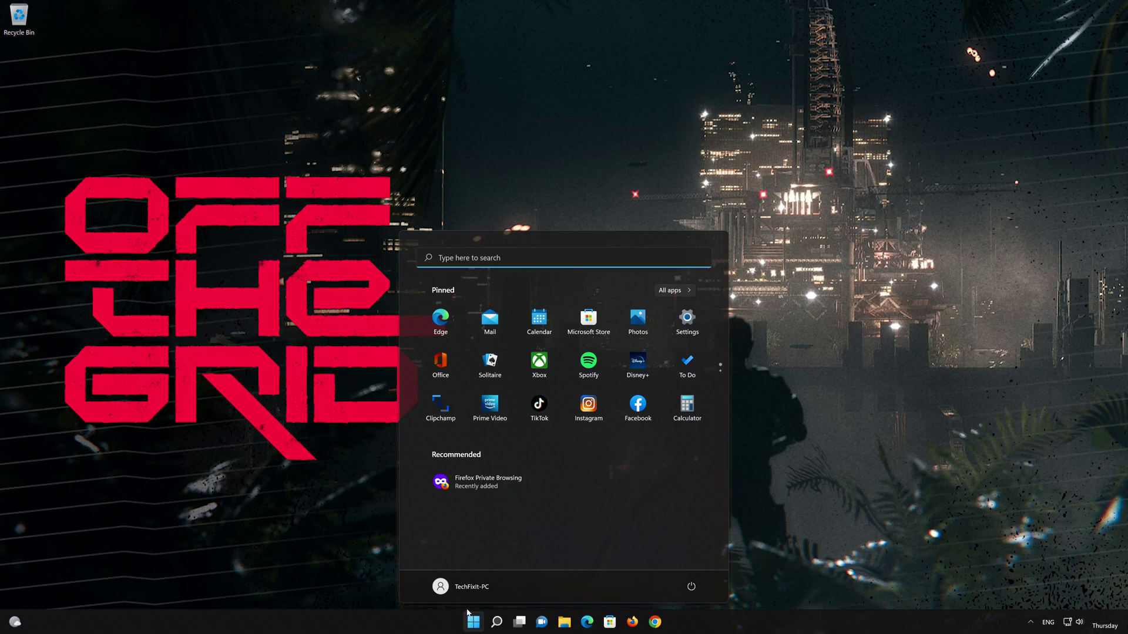
- Open Windows Settings and go to Network & internet's Advanced network settings page
{"action": "left_click", "coordinate": [685, 326]}
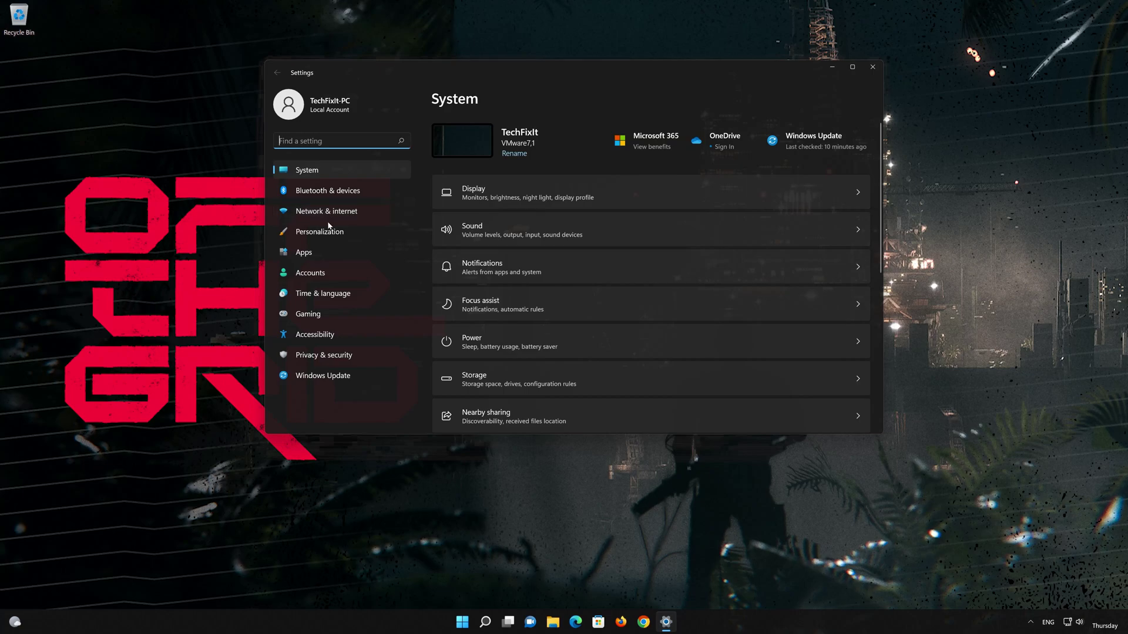
{"action": "left_click", "coordinate": [341, 213]}
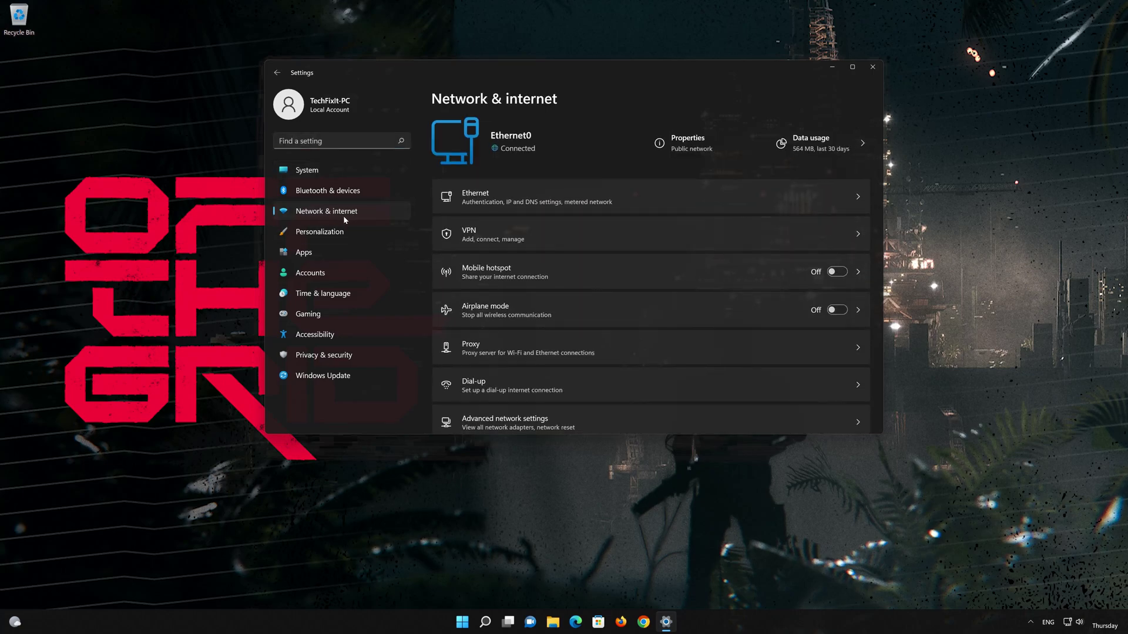
{"action": "scroll", "coordinate": [520, 245], "scroll_direction": "down", "scroll_amount": 1}
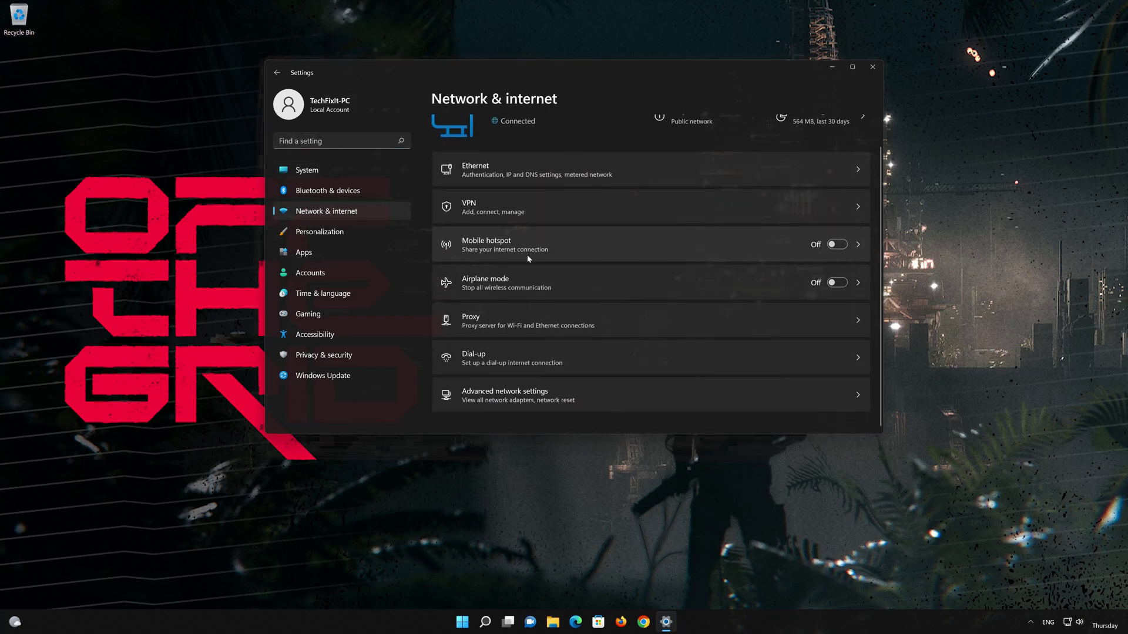
{"action": "left_click", "coordinate": [515, 404]}
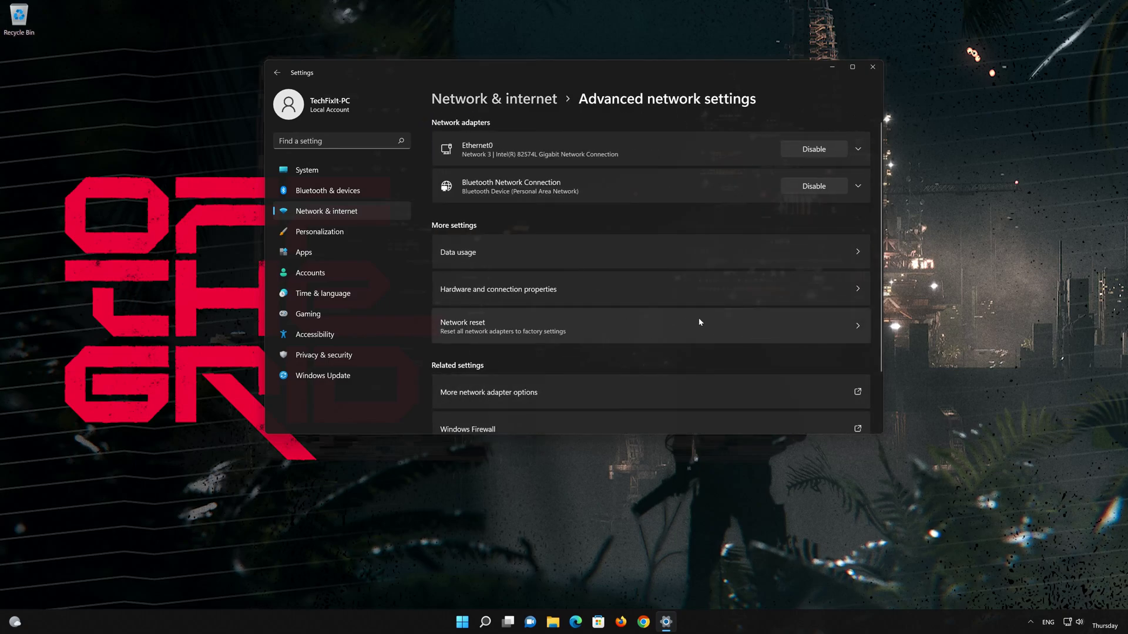
- Run Network reset with Reset now and Yes, dismiss the sign-out notice, and close Settings
{"action": "left_click", "coordinate": [522, 327]}
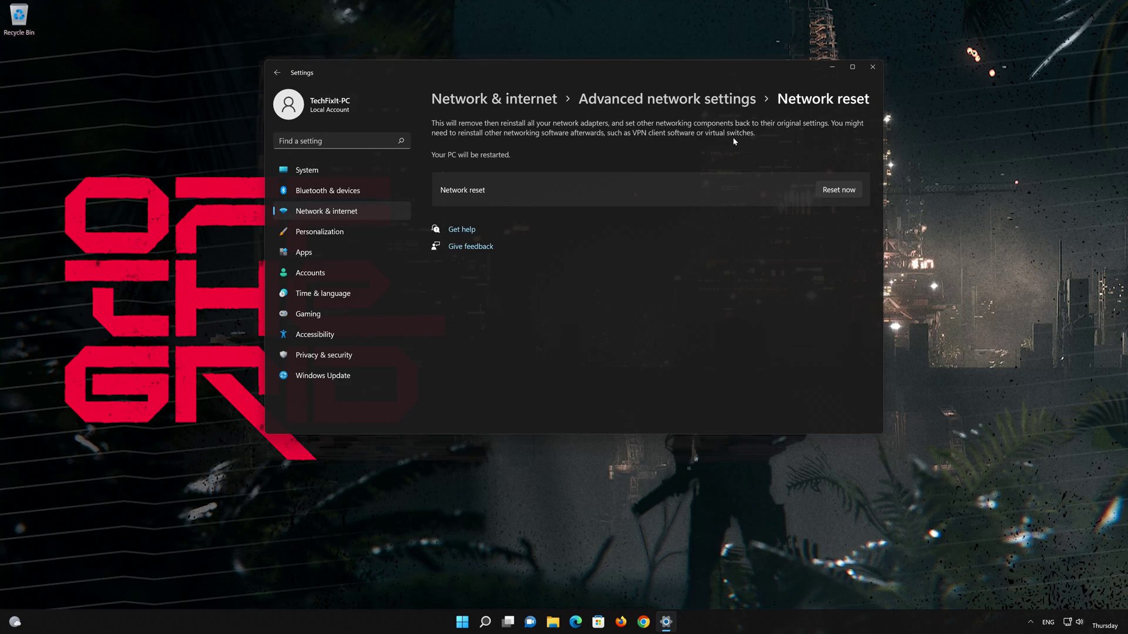
{"action": "left_click", "coordinate": [848, 192]}
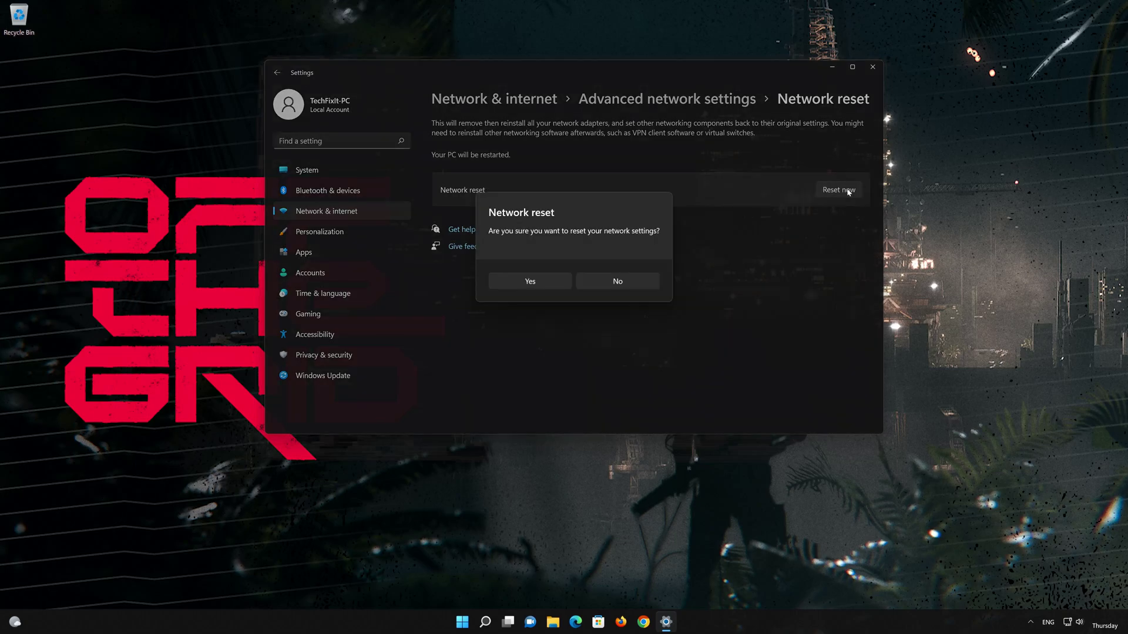
{"action": "left_click", "coordinate": [513, 288]}
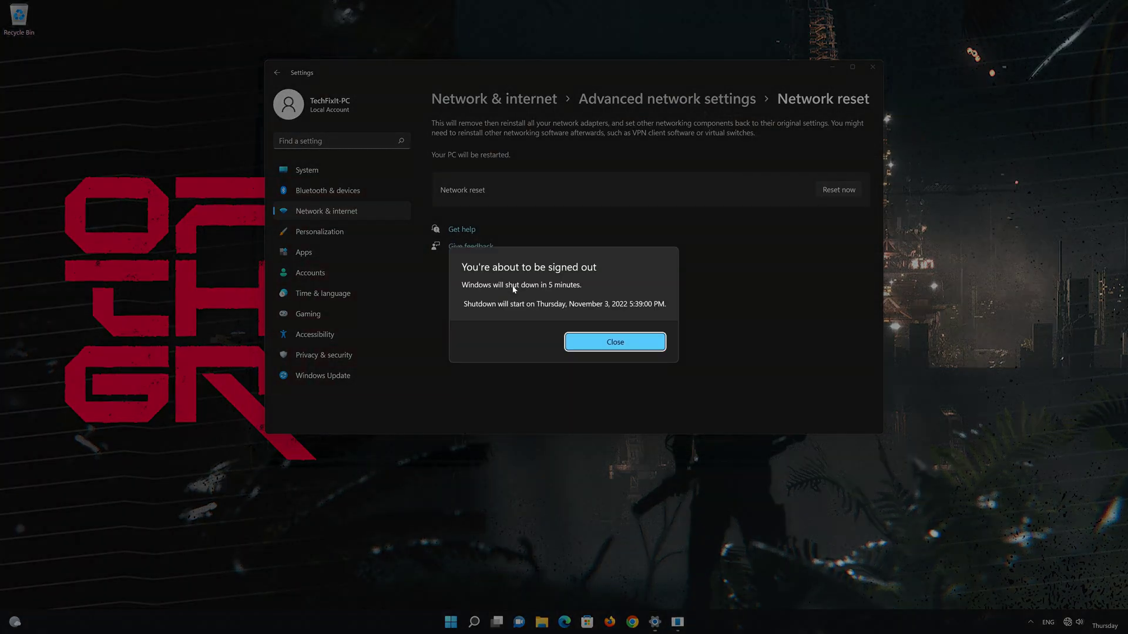
{"action": "left_click", "coordinate": [613, 343]}
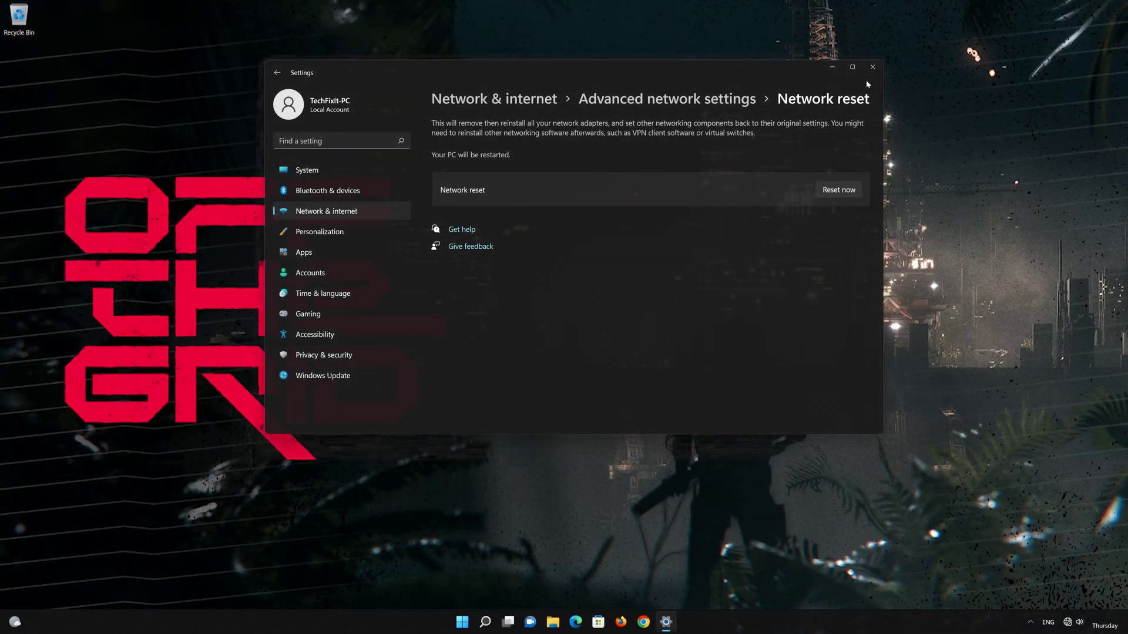
{"action": "left_click", "coordinate": [873, 66]}
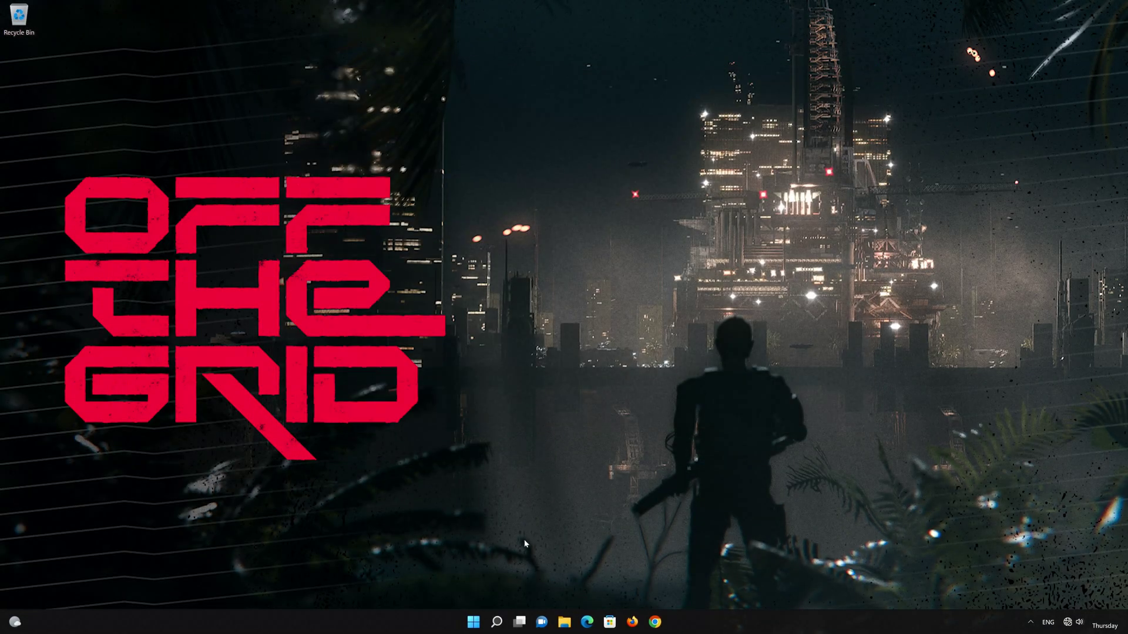
- Restart the PC from the Start menu's power options
{"action": "left_click", "coordinate": [473, 622]}
{"action": "left_click", "coordinate": [696, 588]}
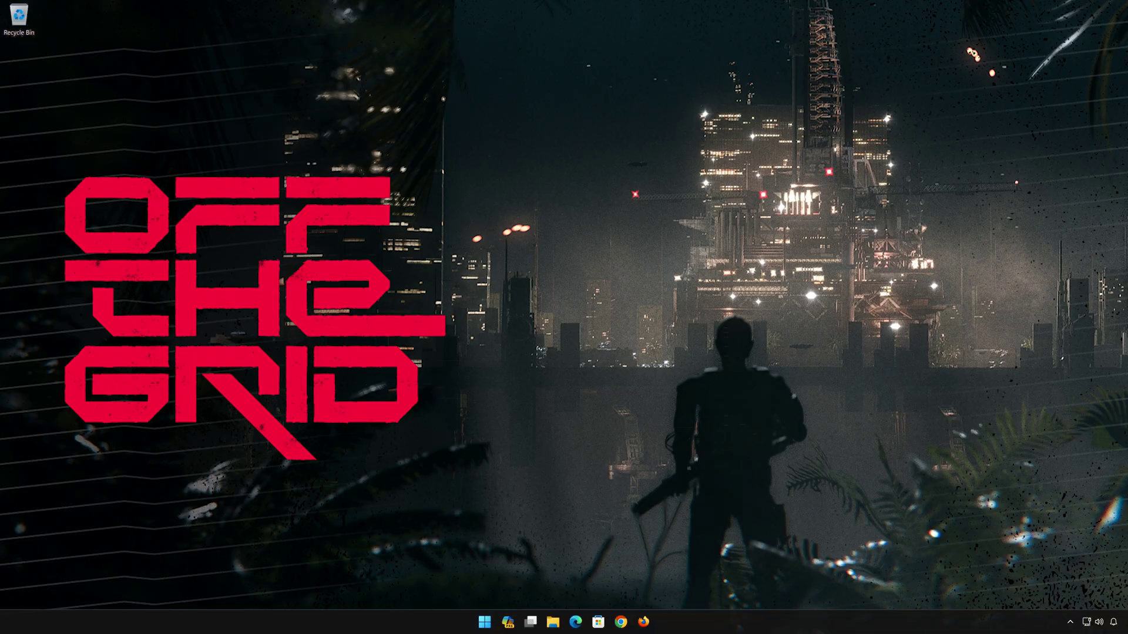
- Search Start for 'cmd' and run Command Prompt as administrator
{"action": "left_click", "coordinate": [485, 621]}
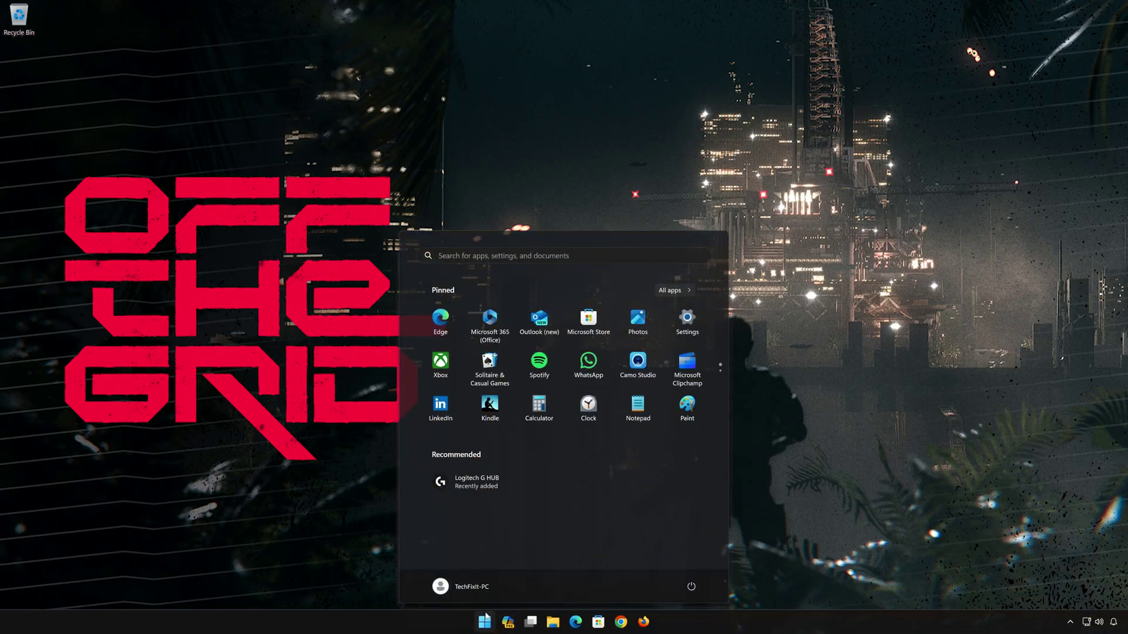
{"action": "type", "text": "cmd"}
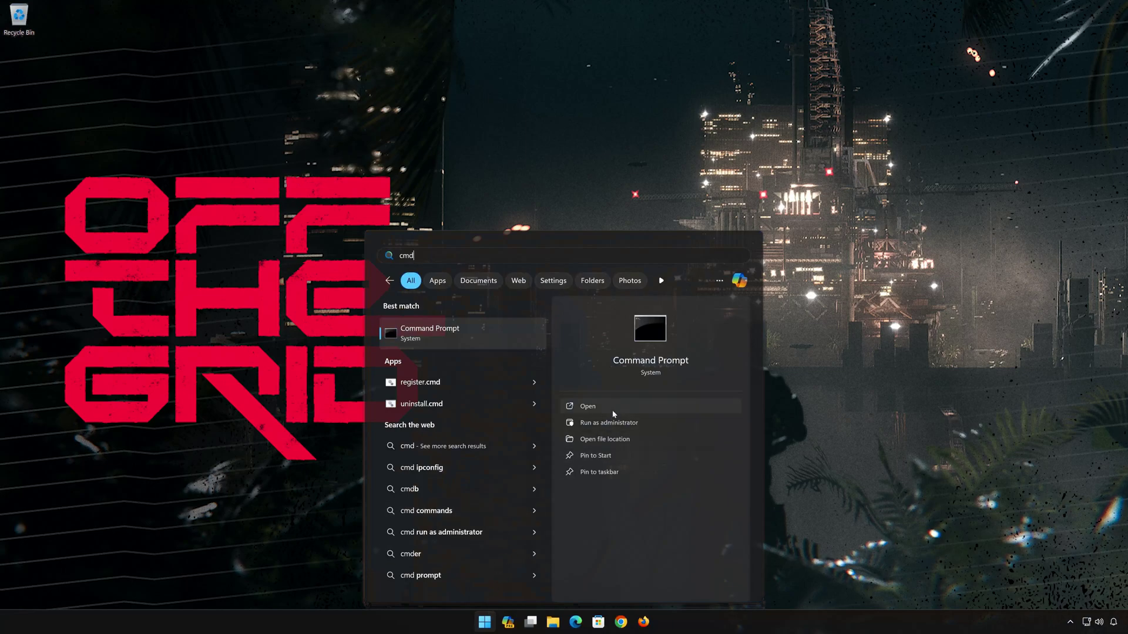
{"action": "left_click", "coordinate": [662, 425]}
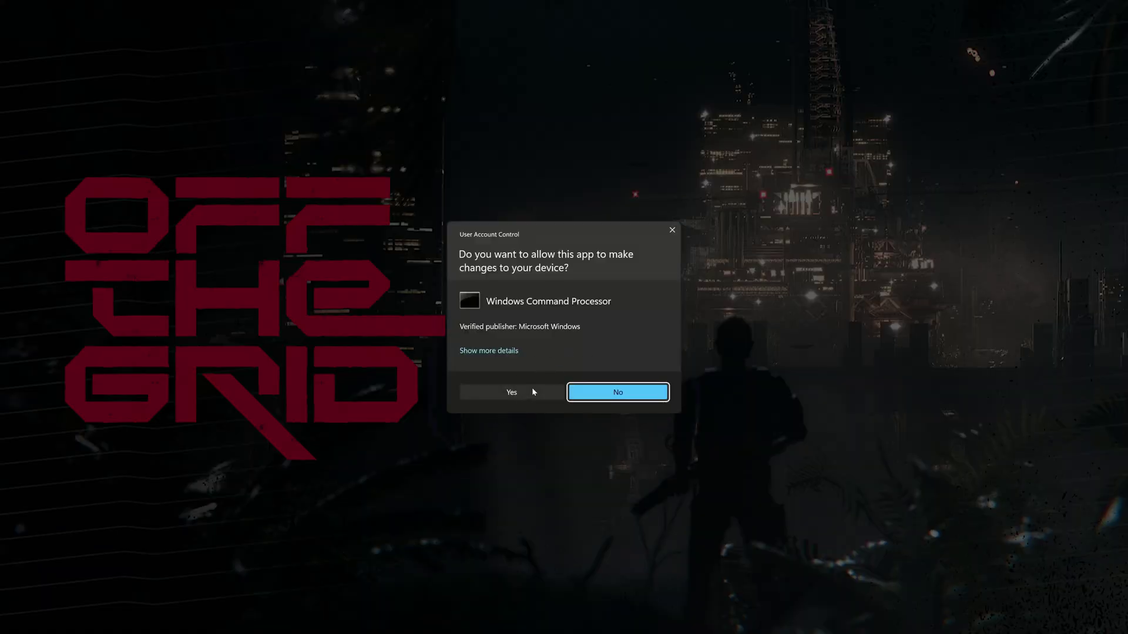
- Approve the UAC prompt, centre the window, run ipconfig /release, and start typing ipconfig /renew
{"action": "left_click", "coordinate": [516, 396]}
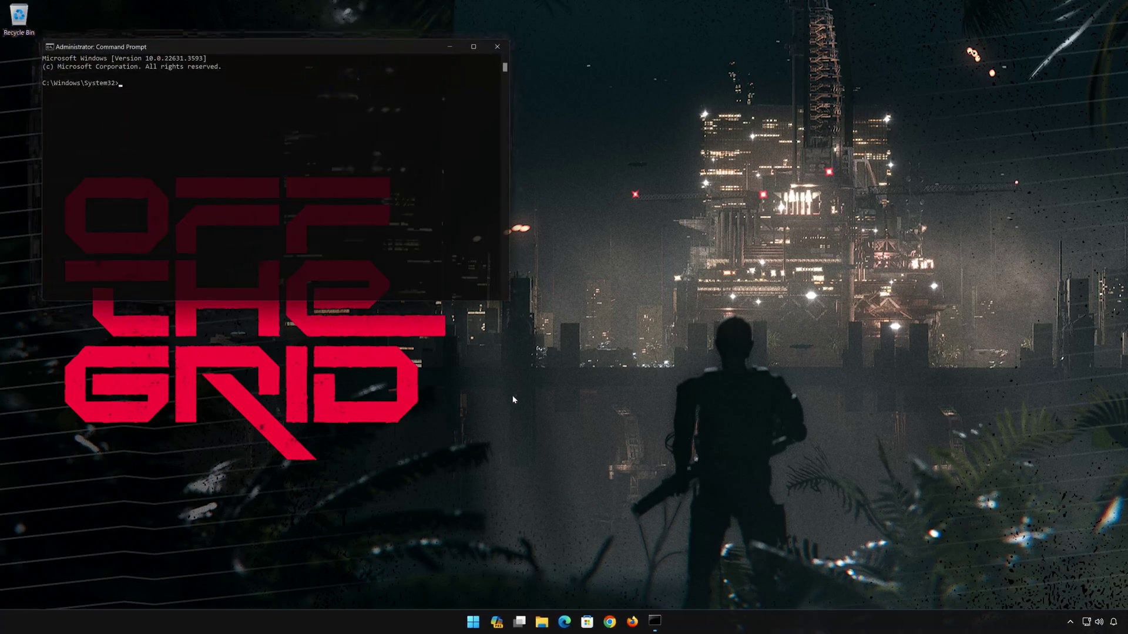
{"action": "left_click_drag", "start_coordinate": [319, 54], "coordinate": [617, 135]}
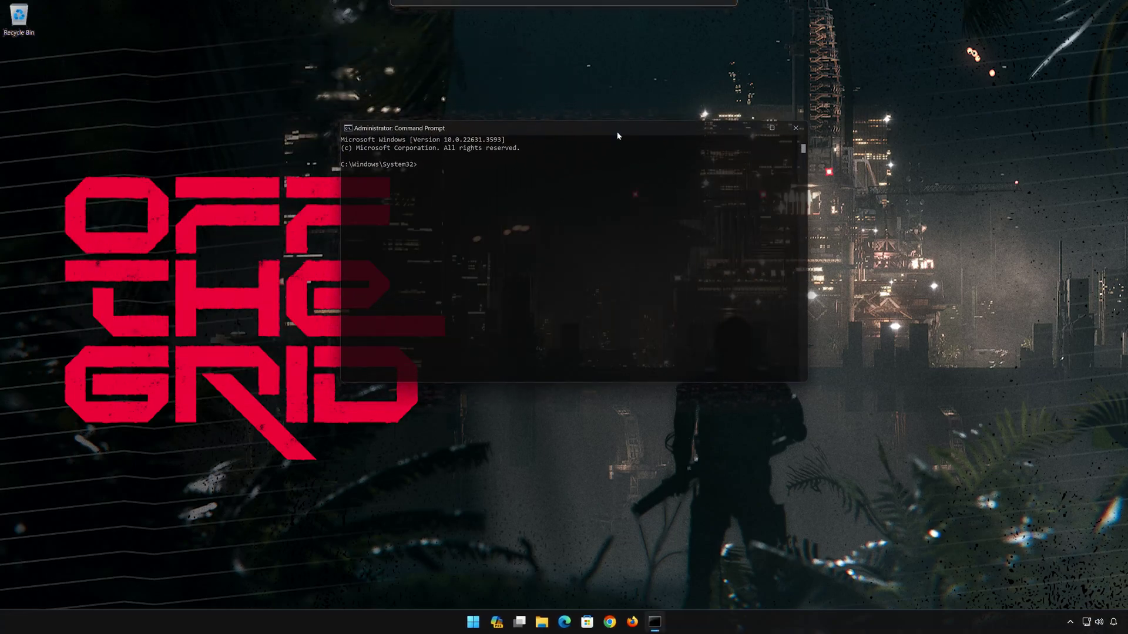
{"action": "type", "text": "i"}
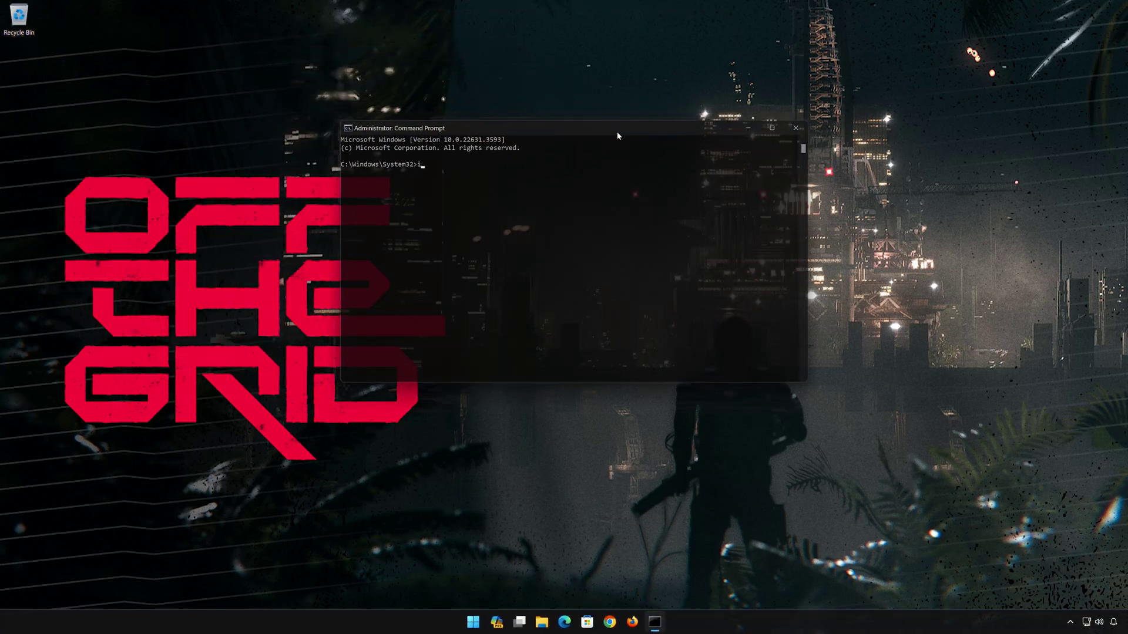
{"action": "type", "text": "pcon"}
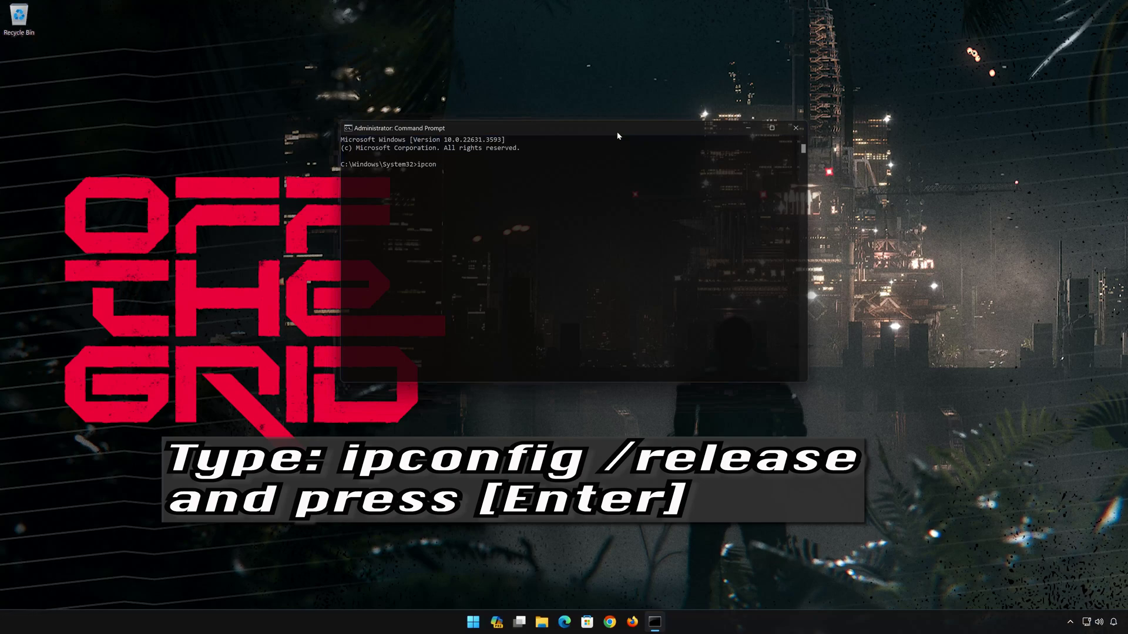
{"action": "type", "text": "fig /release"}
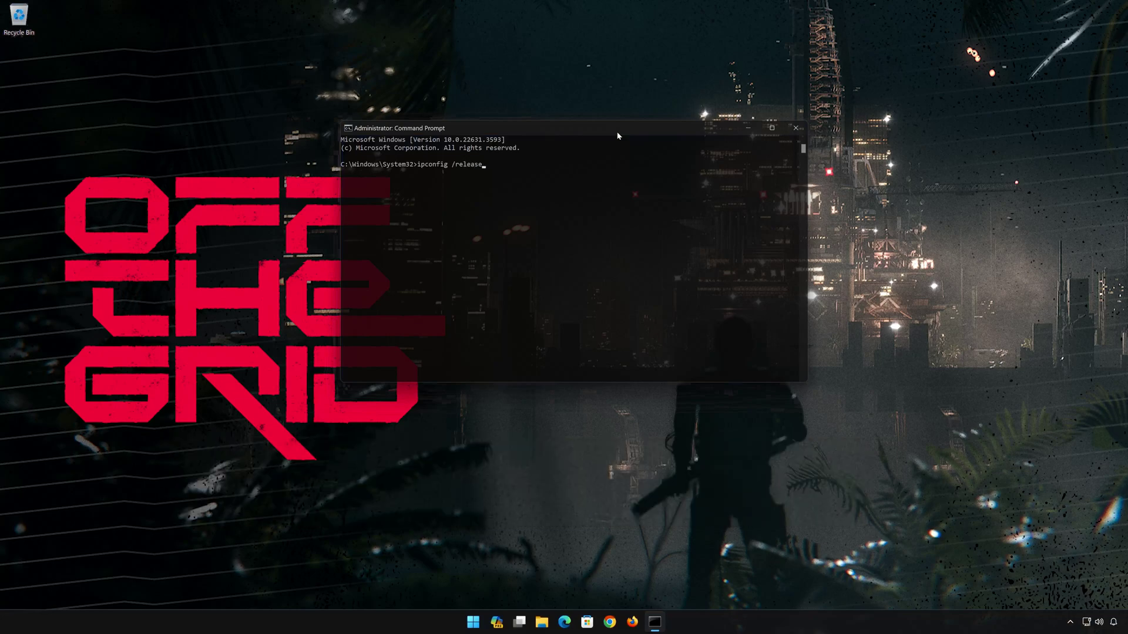
{"action": "key", "text": "Return"}
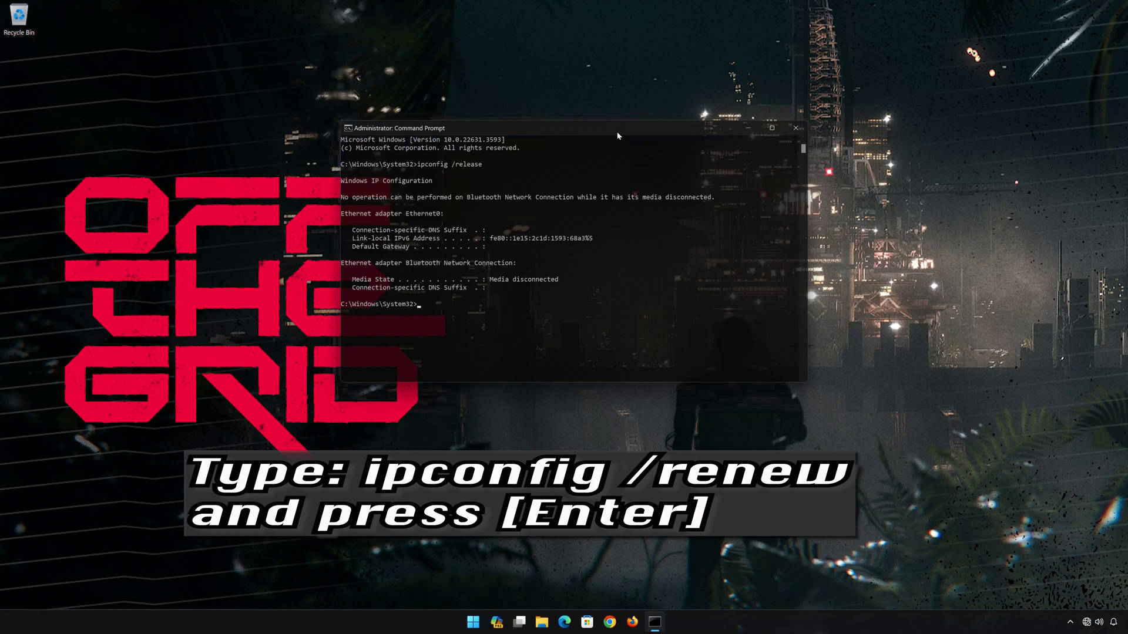
{"action": "type", "text": "ipc"}
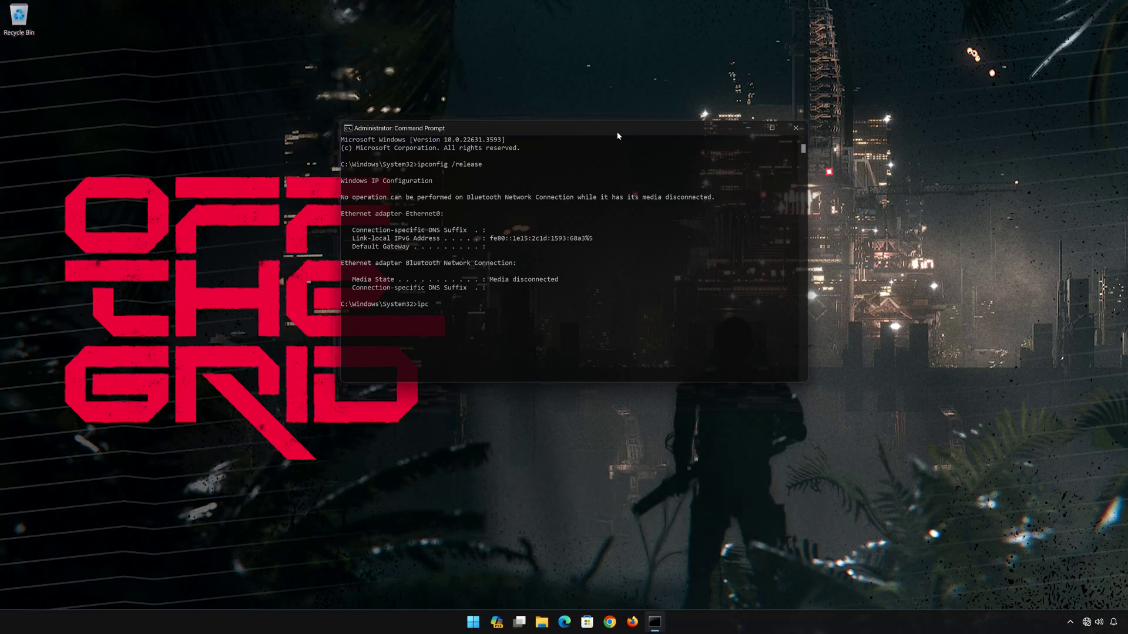
{"action": "type", "text": "onfig /renew"}
- Run ipconfig /renew and ipconfig /flushdns, then enter exit to close the admin window
{"action": "key", "text": "Return"}
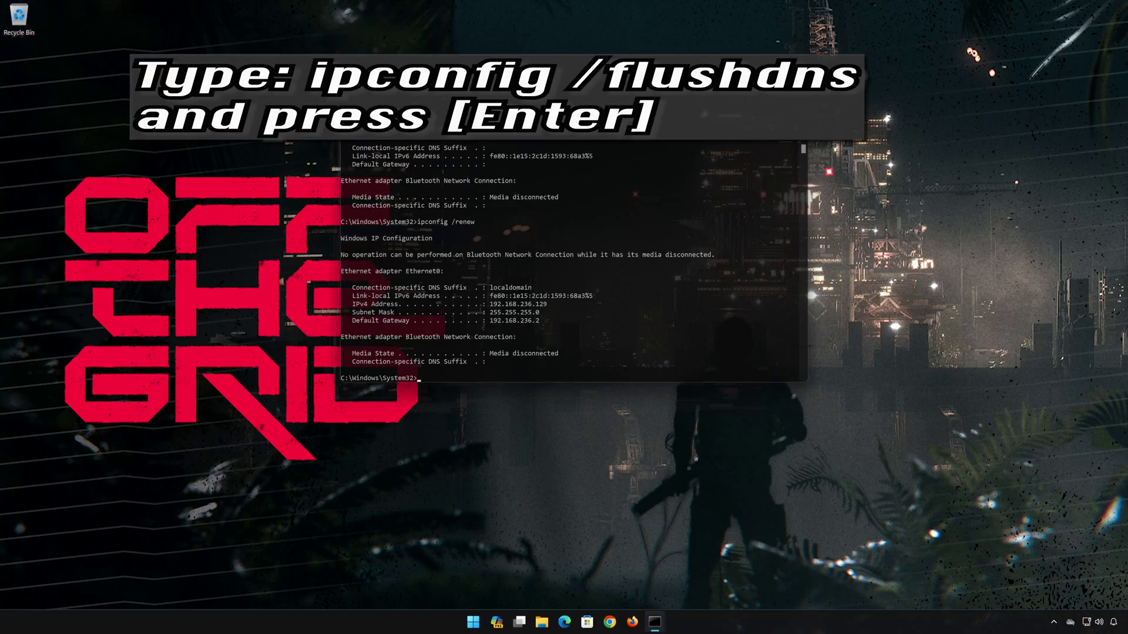
{"action": "type", "text": "pconfig /"}
{"action": "type", "text": "flus"}
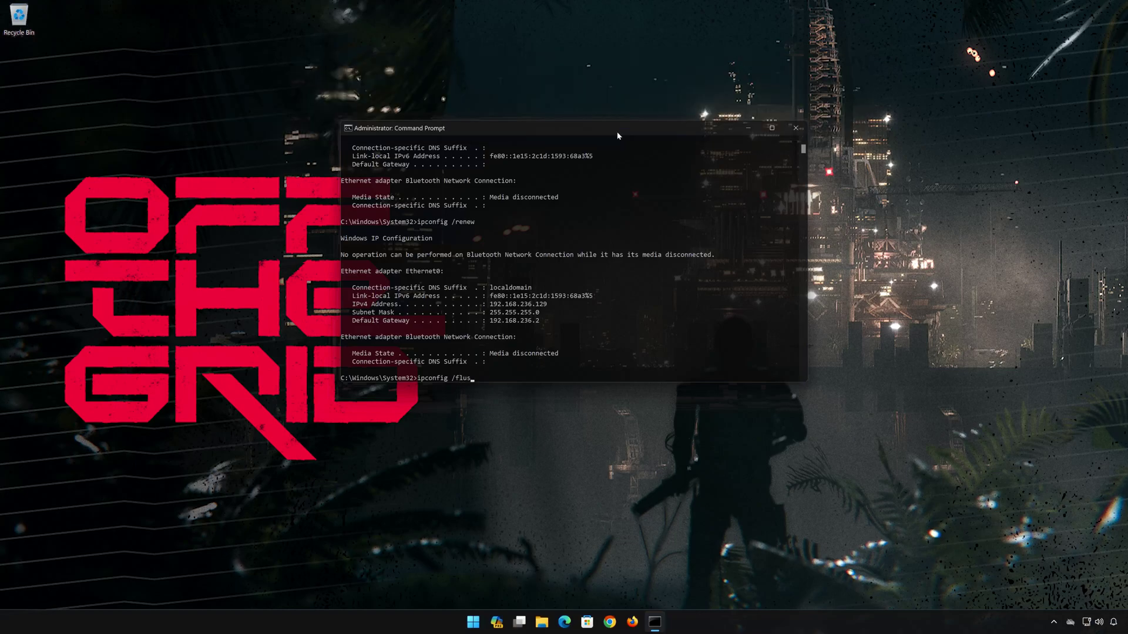
{"action": "type", "text": "hdns"}
{"action": "key", "text": "Return"}
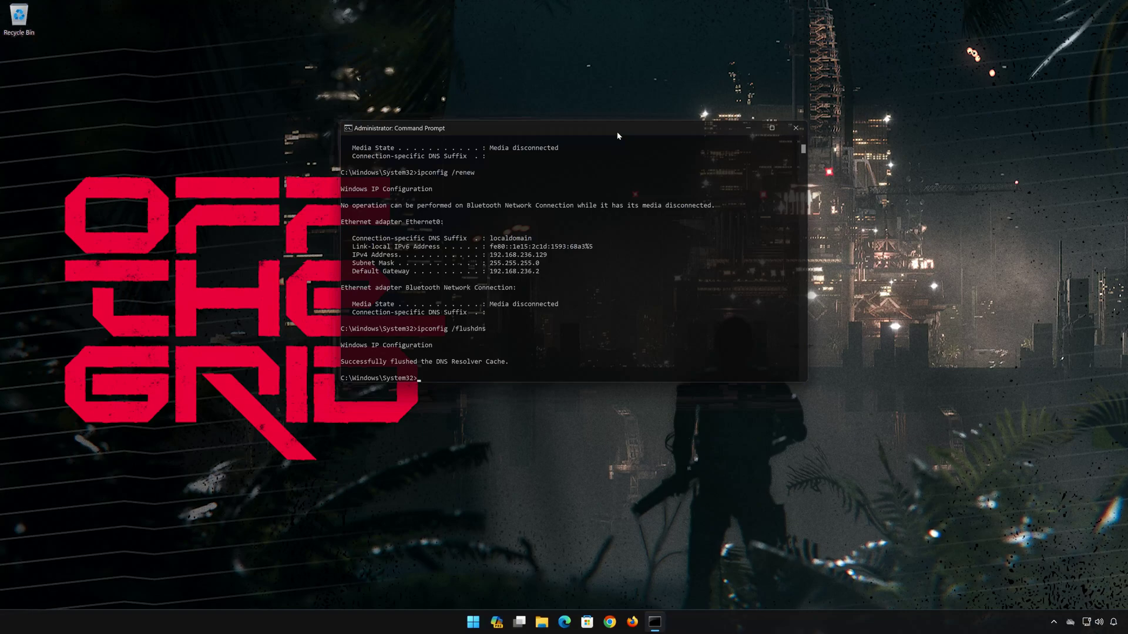
{"action": "type", "text": "exit"}
- Close the command window and restart the PC from the Start menu's power options
{"action": "key", "text": "Return"}
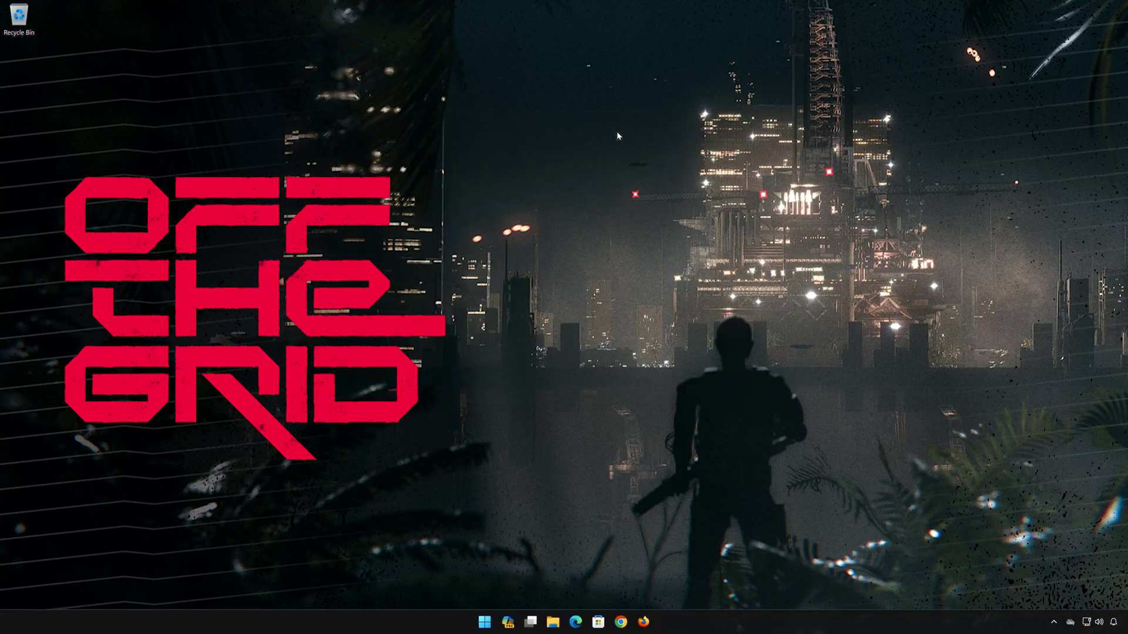
{"action": "left_click", "coordinate": [492, 627]}
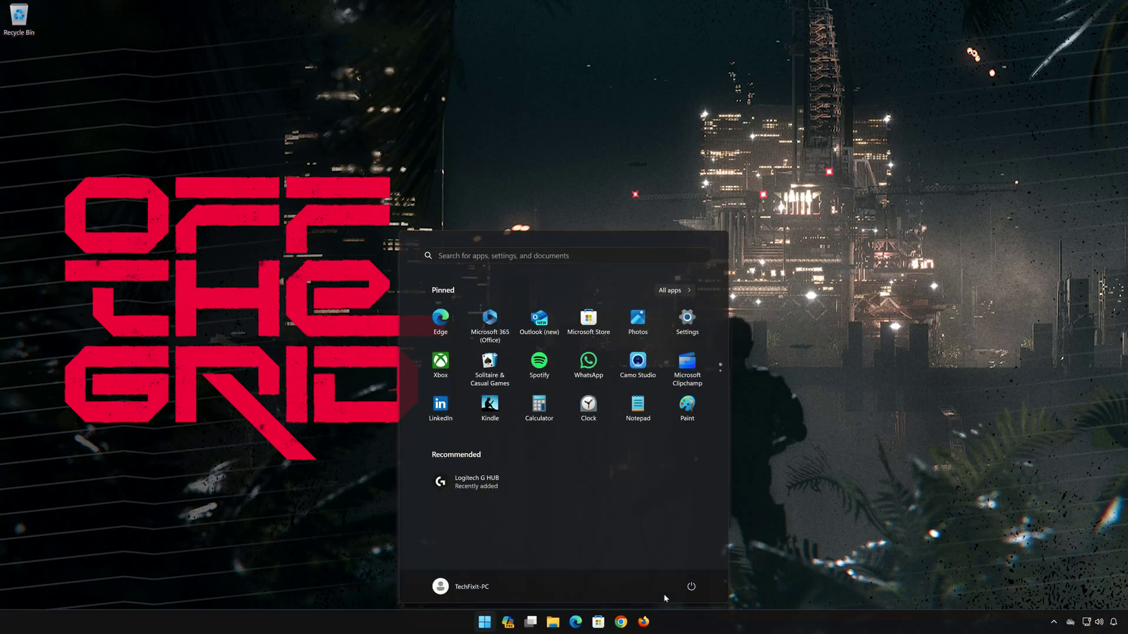
{"action": "left_click", "coordinate": [690, 585]}
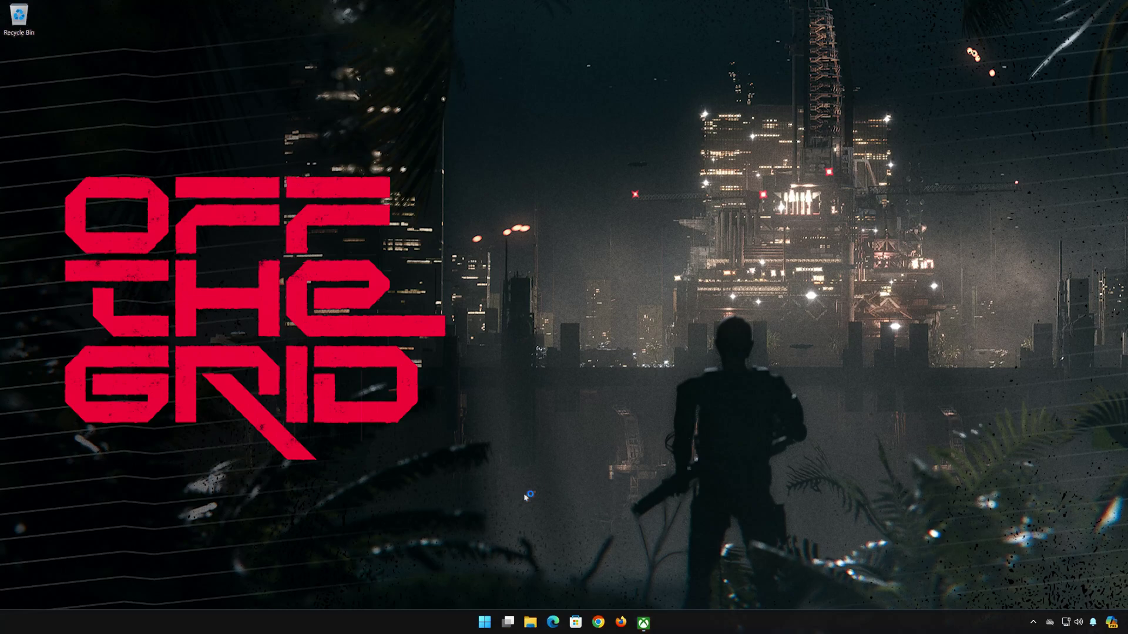
- Open Settings from the Start menu and go to the Privacy & security page
{"action": "left_click", "coordinate": [487, 622]}
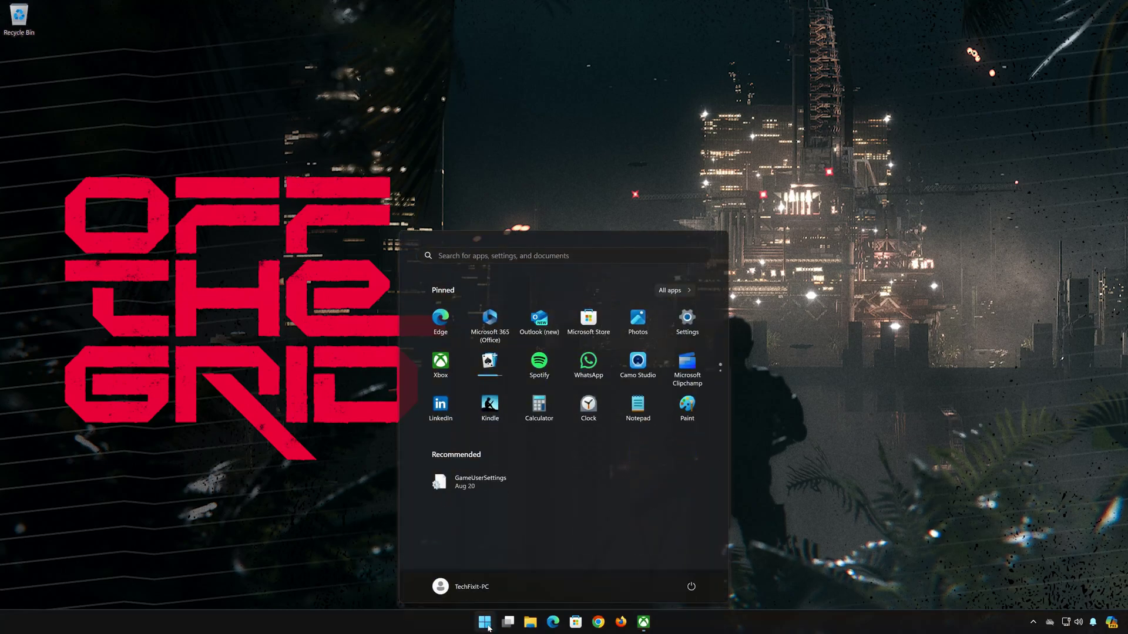
{"action": "left_click", "coordinate": [687, 318]}
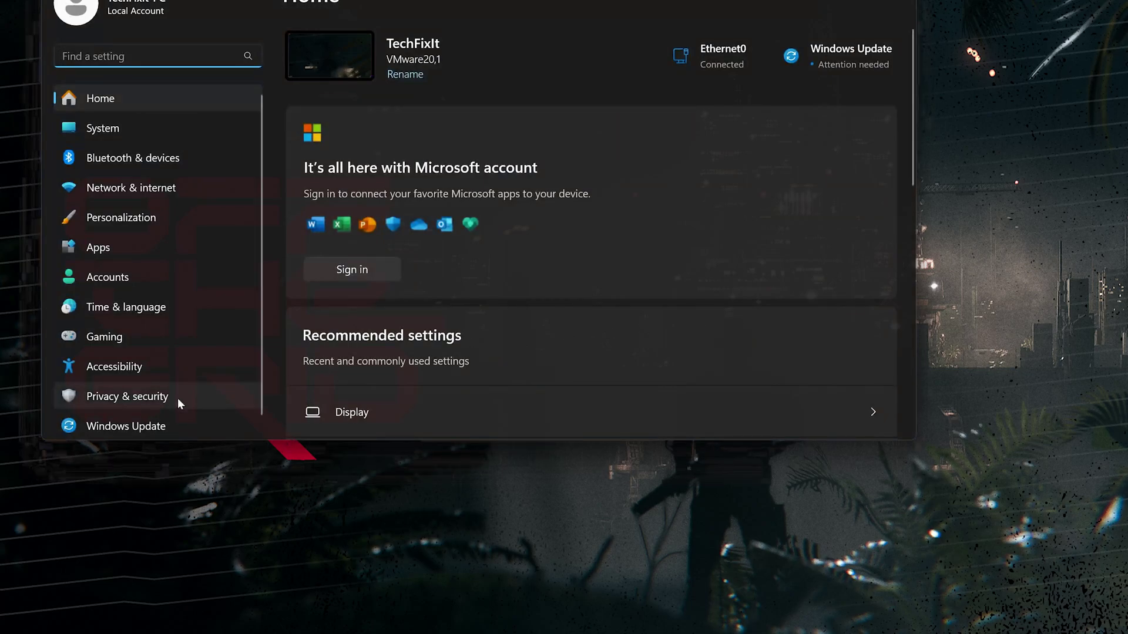
{"action": "left_click", "coordinate": [155, 396]}
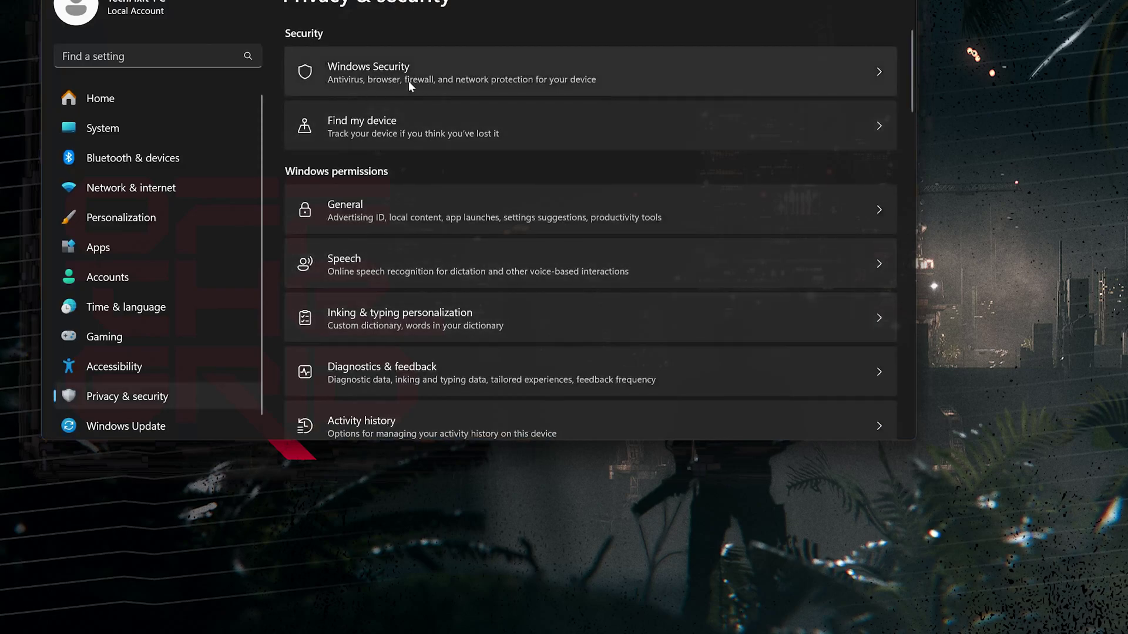
- Switch Real-time protection Off in Windows Security's Virus & threat protection settings and approve the UAC prompt
{"action": "left_click", "coordinate": [471, 72]}
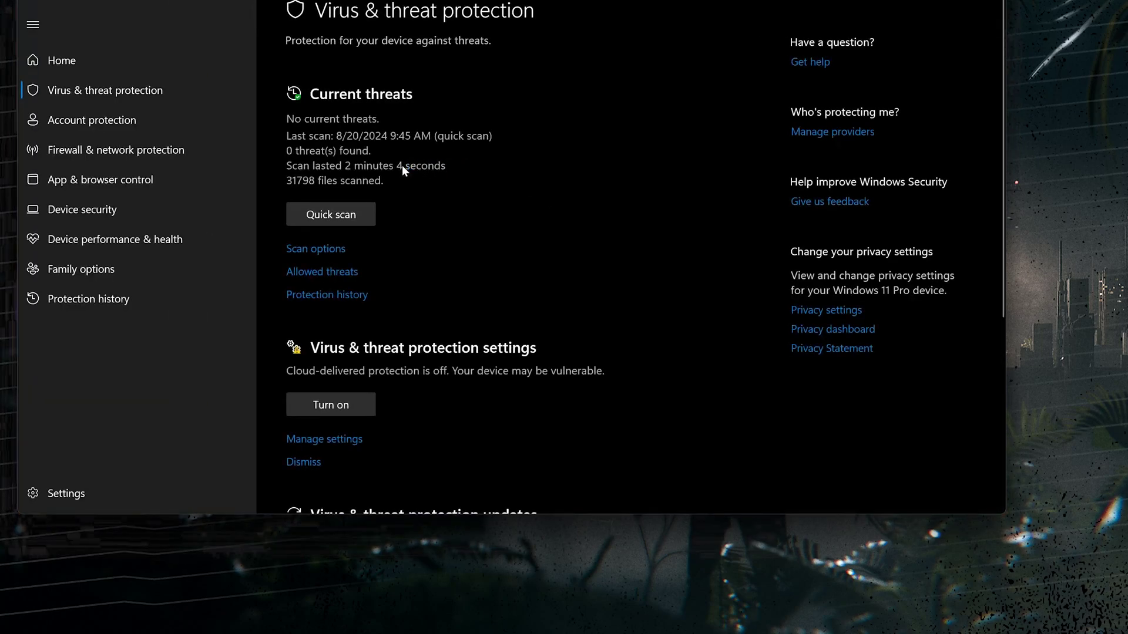
{"action": "scroll", "coordinate": [403, 169], "scroll_direction": "down", "scroll_amount": 4}
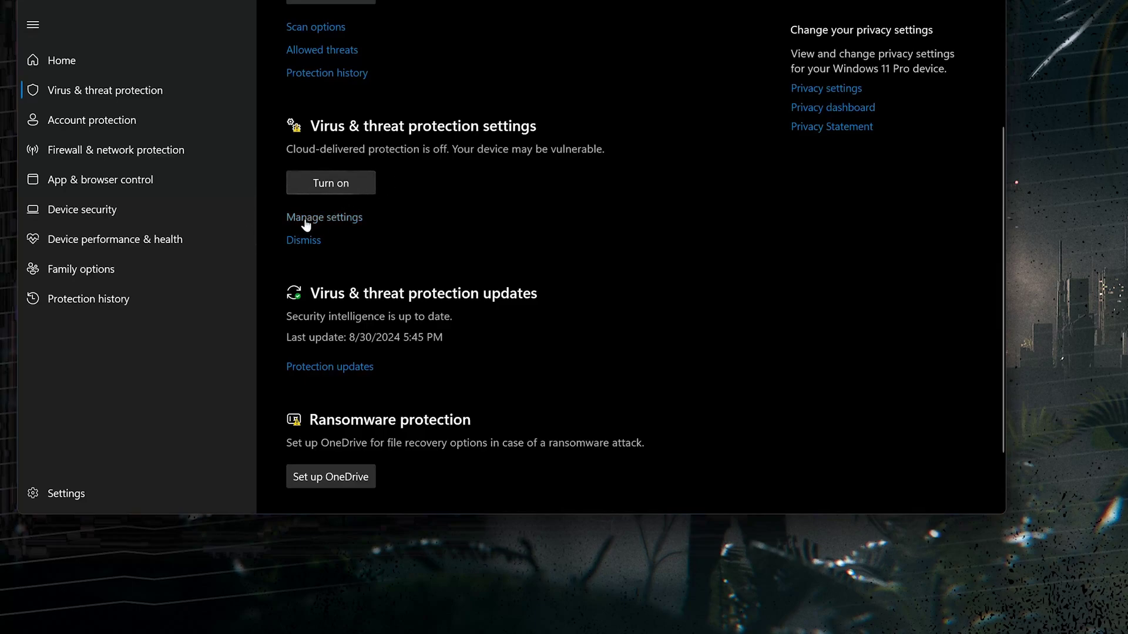
{"action": "left_click", "coordinate": [338, 218]}
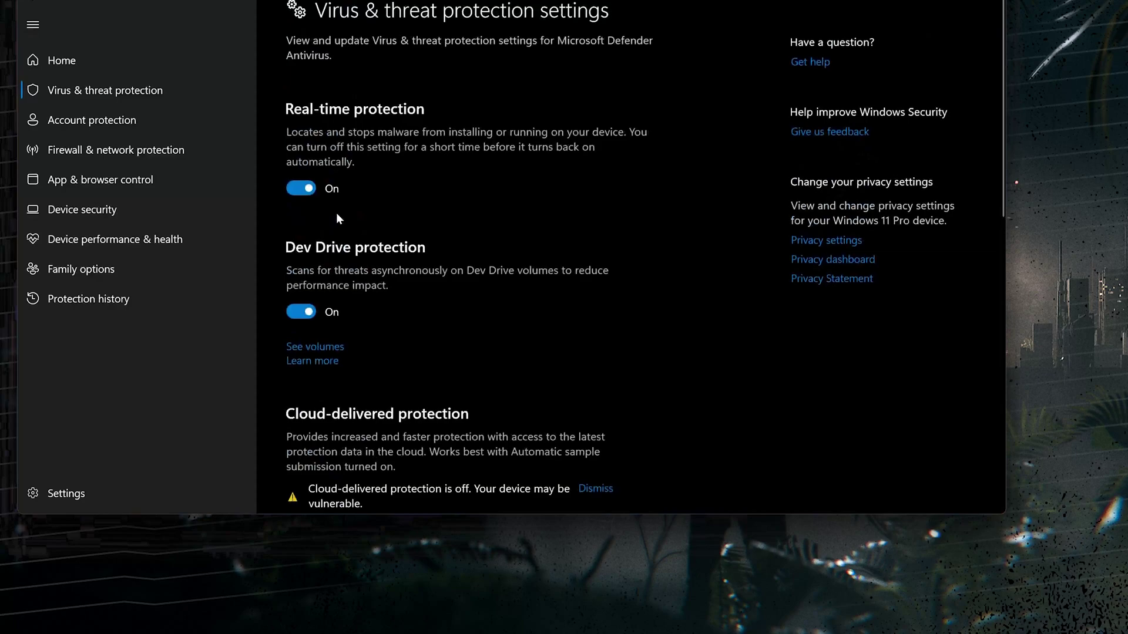
{"action": "left_click", "coordinate": [300, 189]}
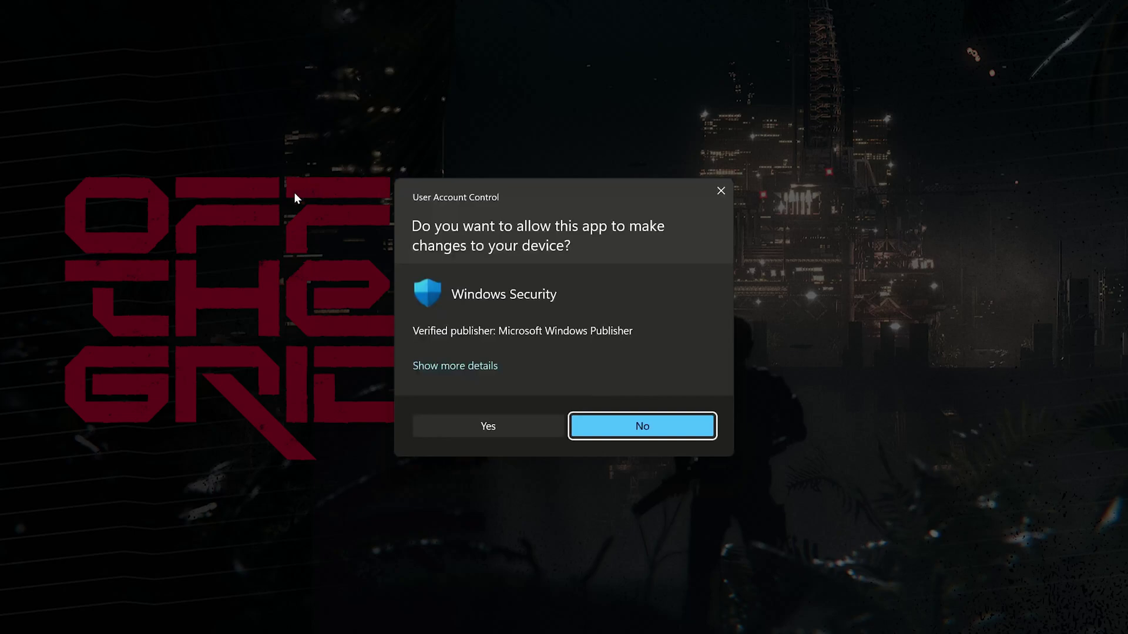
{"action": "left_click", "coordinate": [478, 429]}
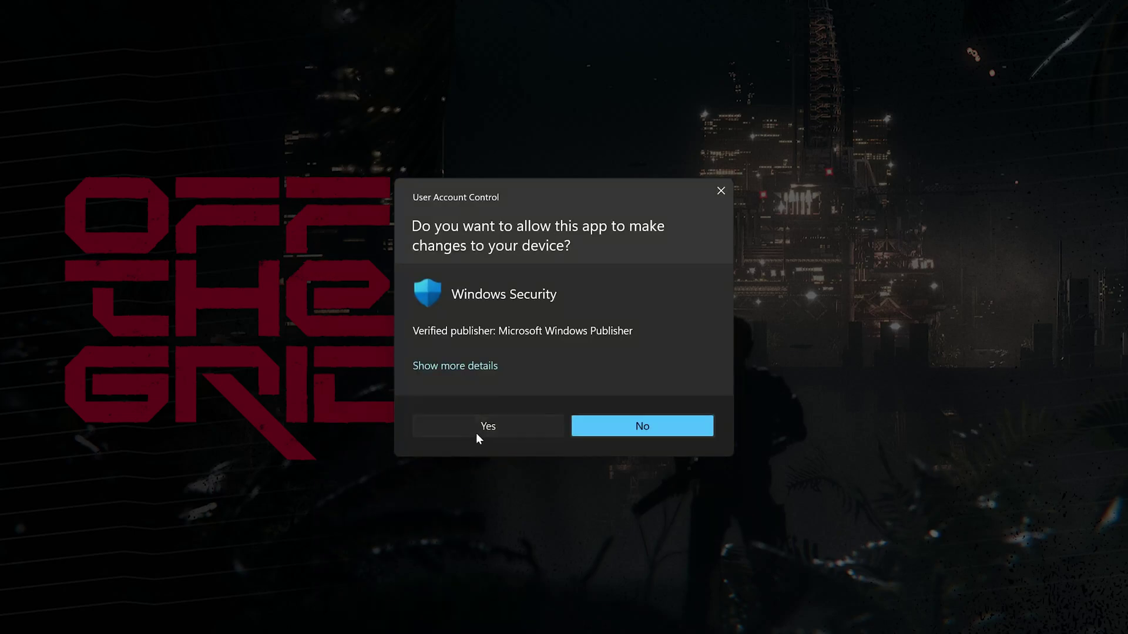